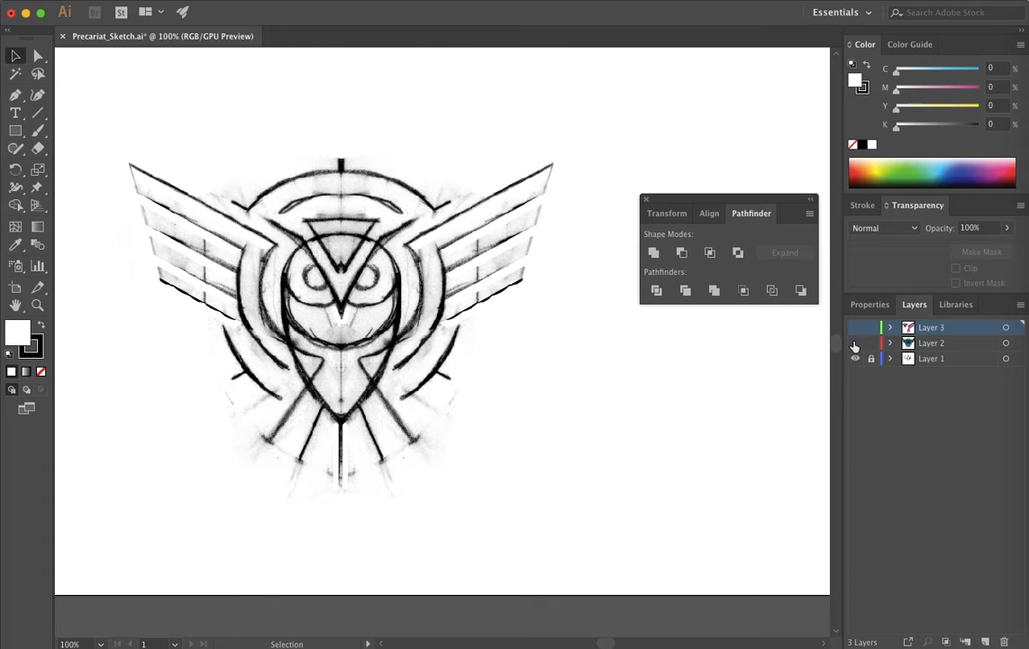
Select all the owl artwork on Layer 2 and set its opacity to 53%.
scroll(387, 315, "up", 5)
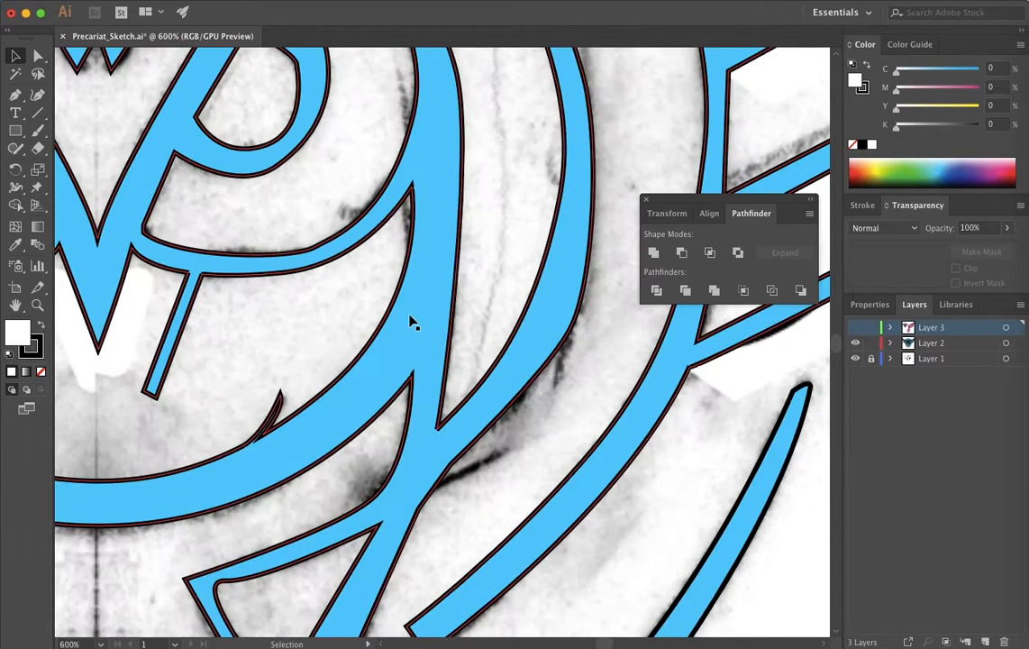
scroll(418, 212, "down", 2)
left_click(429, 307)
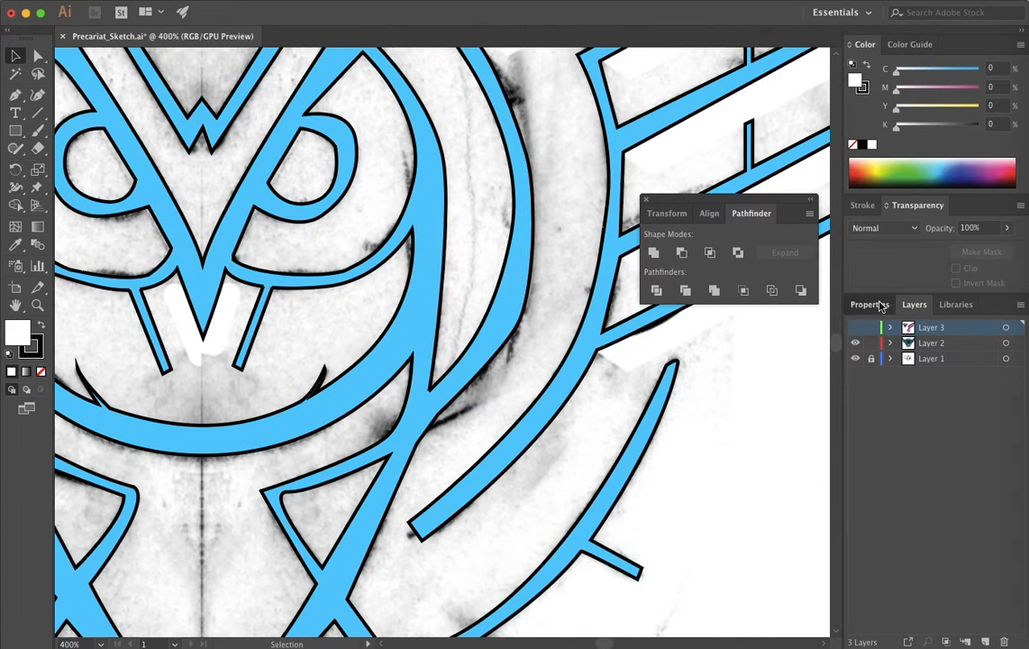
left_click(872, 304)
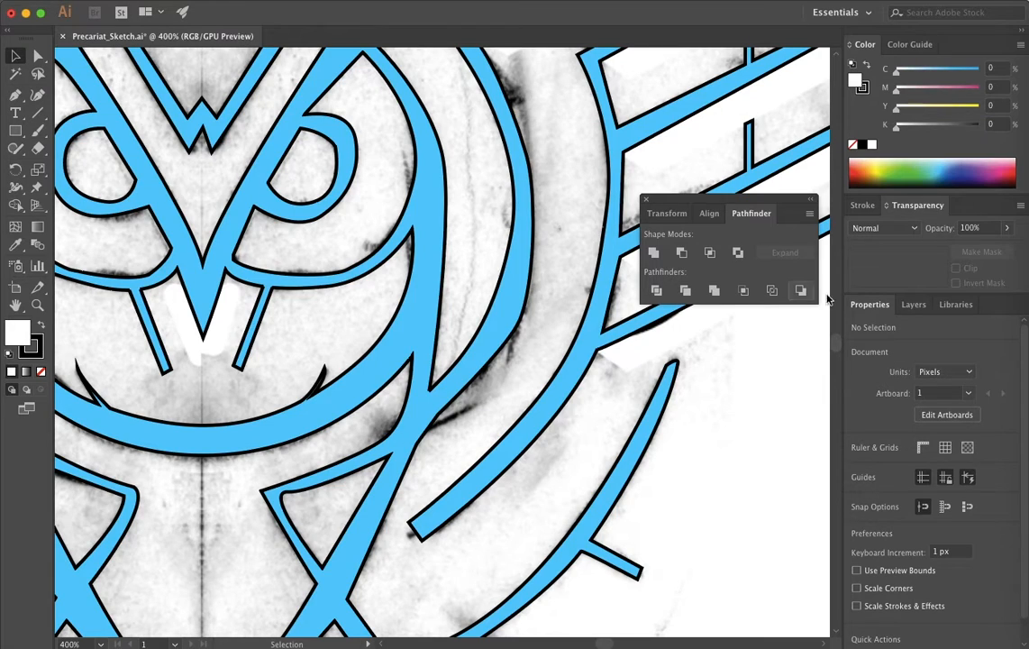
left_click(914, 305)
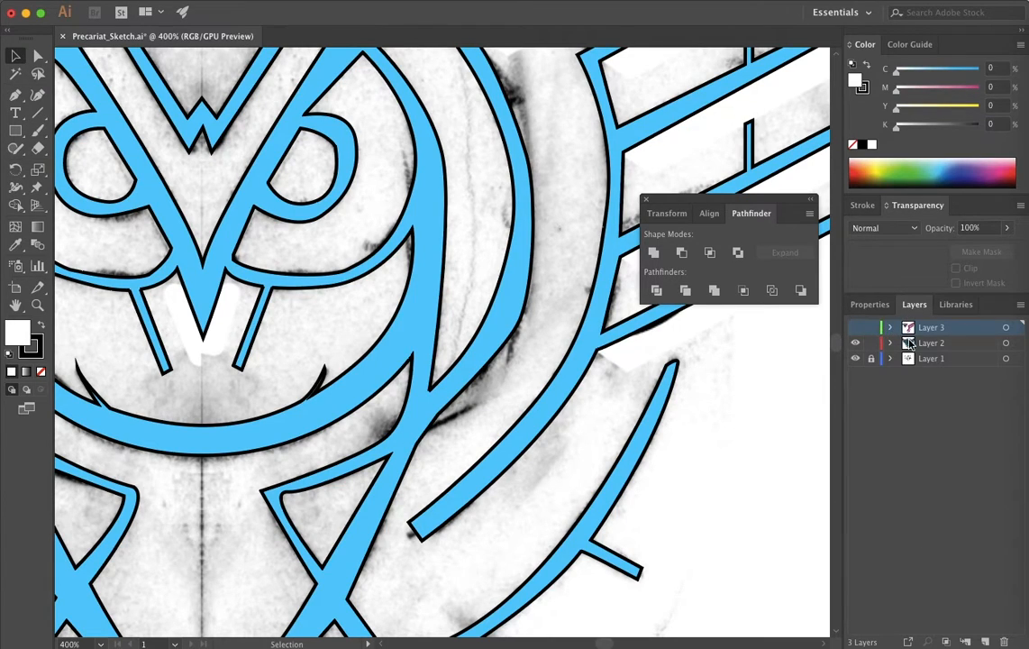
left_click(910, 343, "alt")
left_click(869, 305)
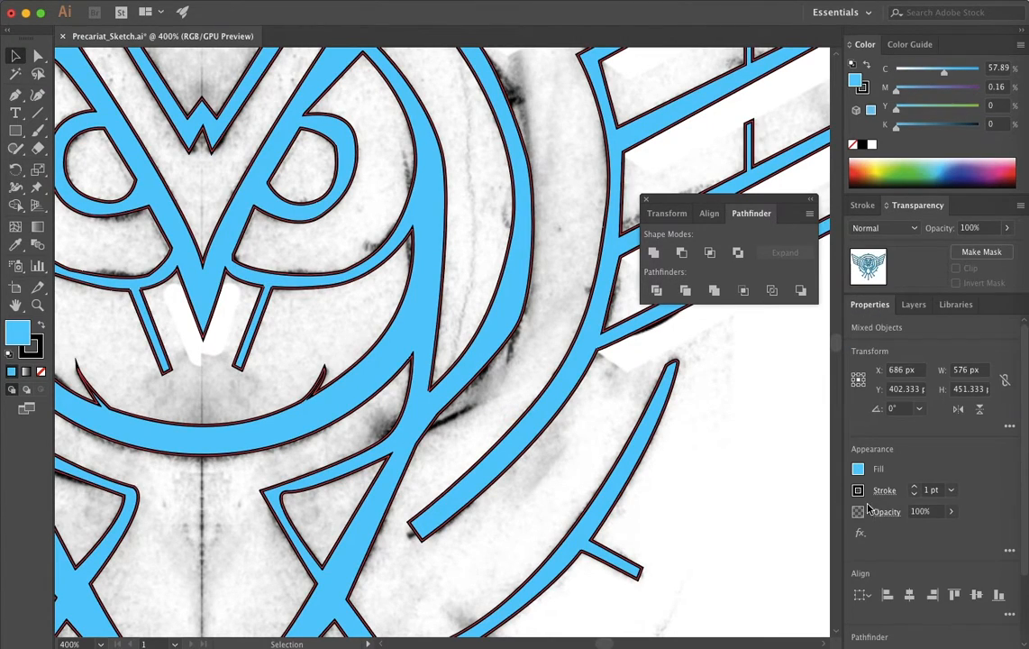
left_click(951, 512)
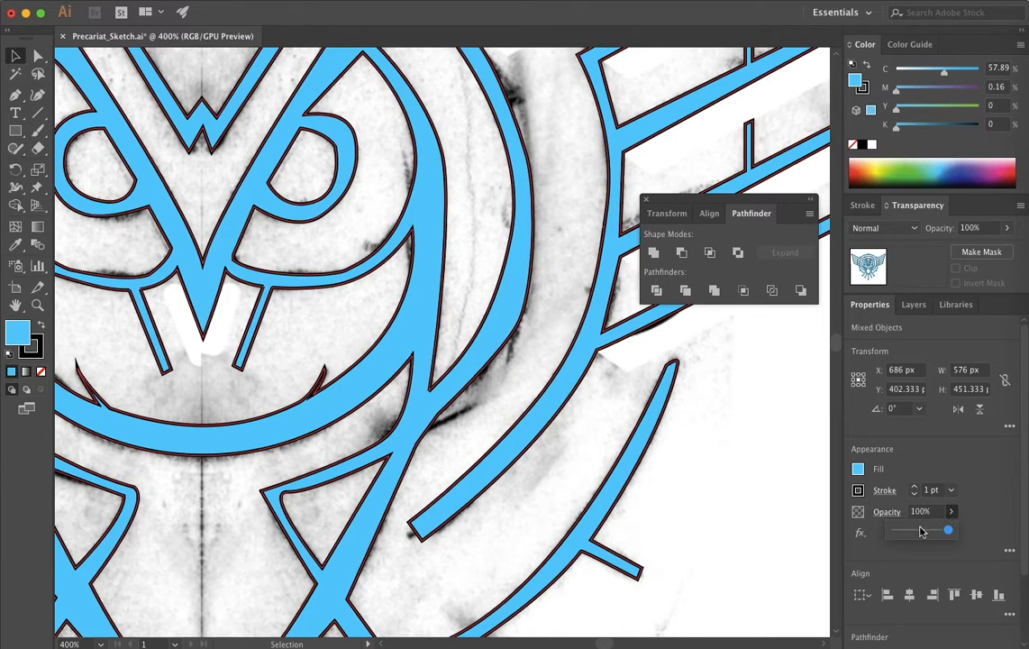
left_click(921, 531)
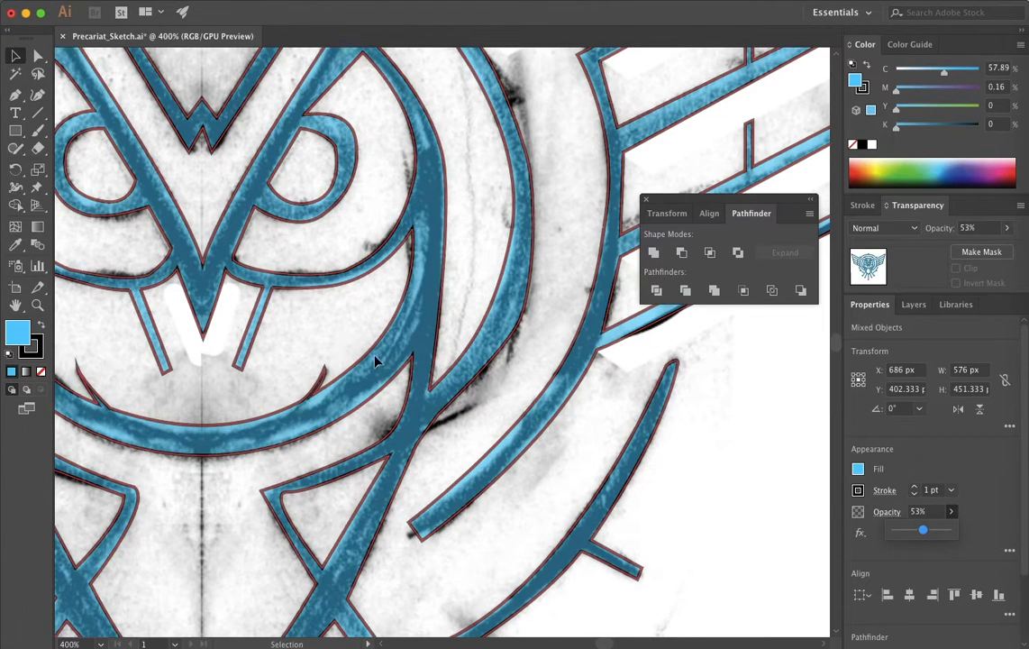
Create a new layer and move Layer 2 to the top of the layer stack.
left_click_drag(608, 645, 605, 646)
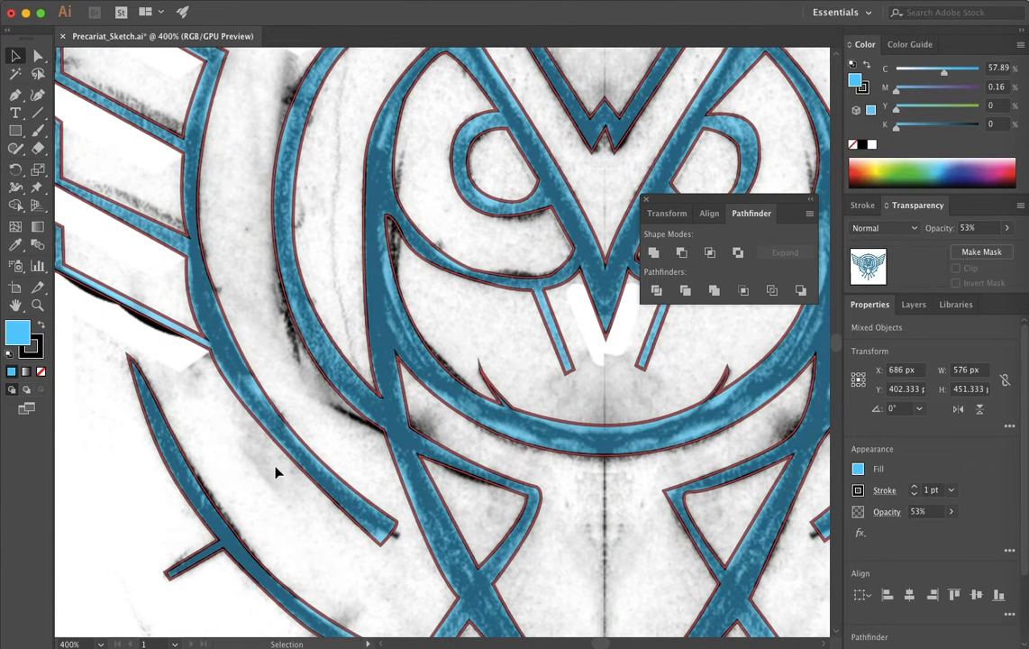
scroll(250, 294, "up", 5)
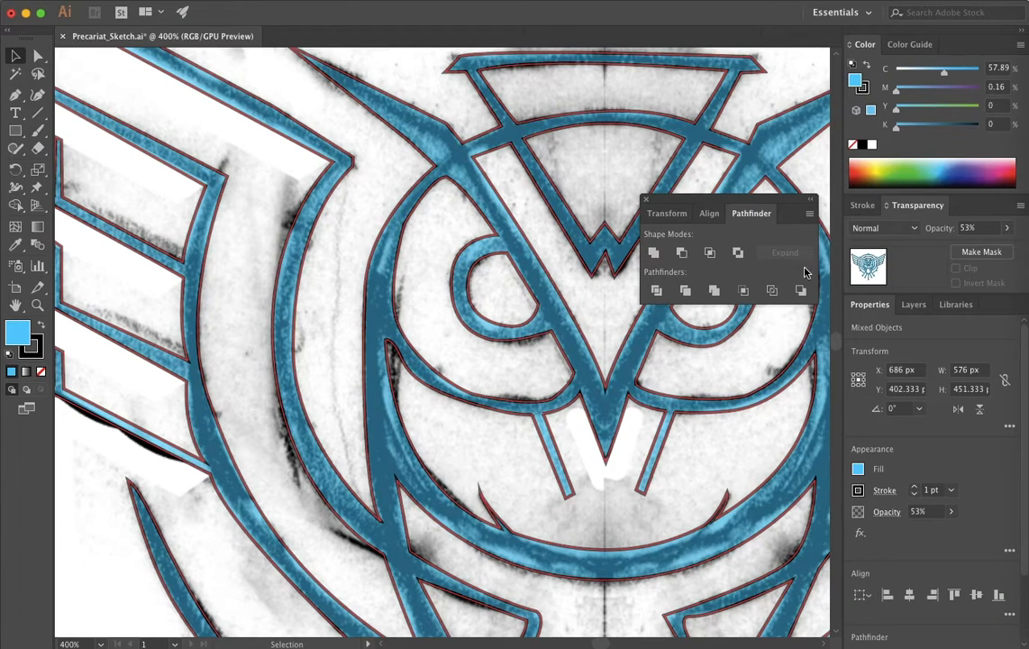
left_click(916, 307)
left_click(986, 642)
left_click_drag(932, 362, 937, 321)
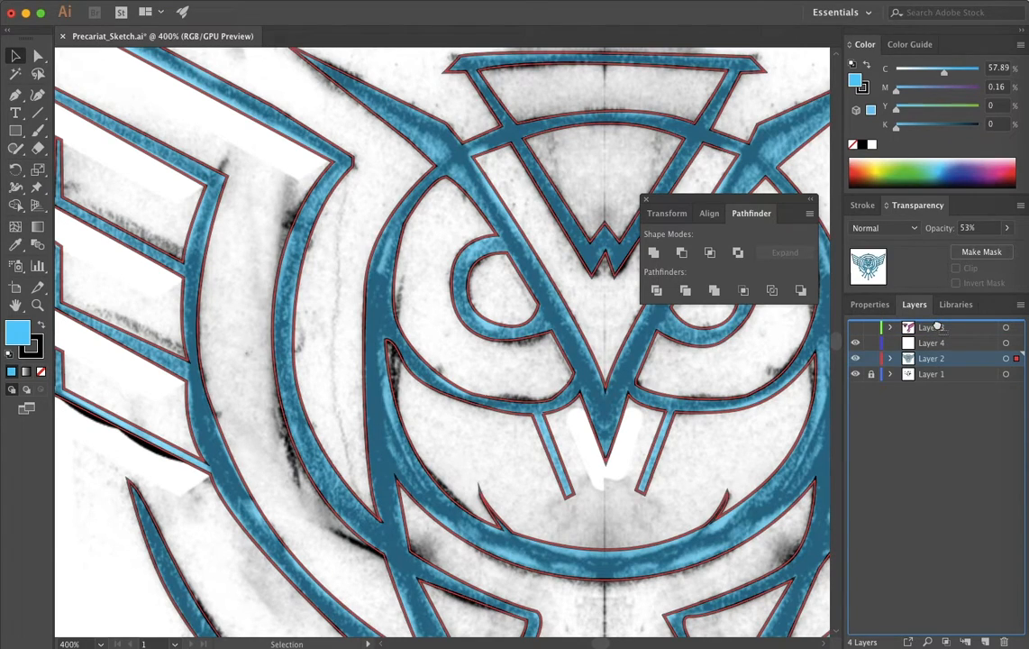
left_click_drag(937, 325, 934, 327)
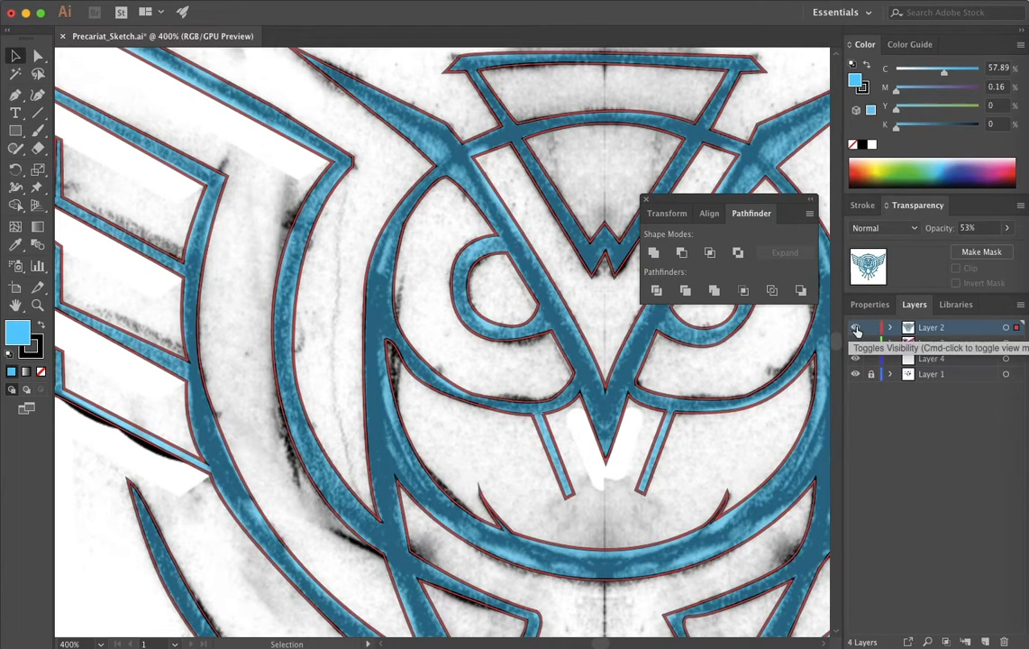
Hide Layer 2 and trace the owl's left eye as a closed blue shape on Layer 4 with the Pen tool.
left_click(855, 329)
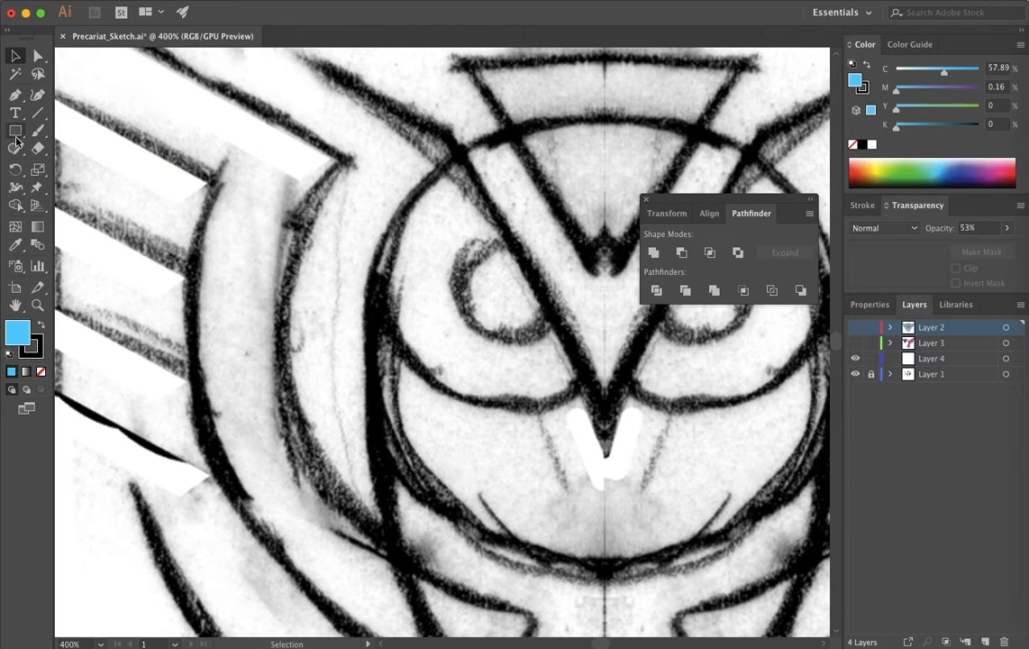
left_click(15, 94)
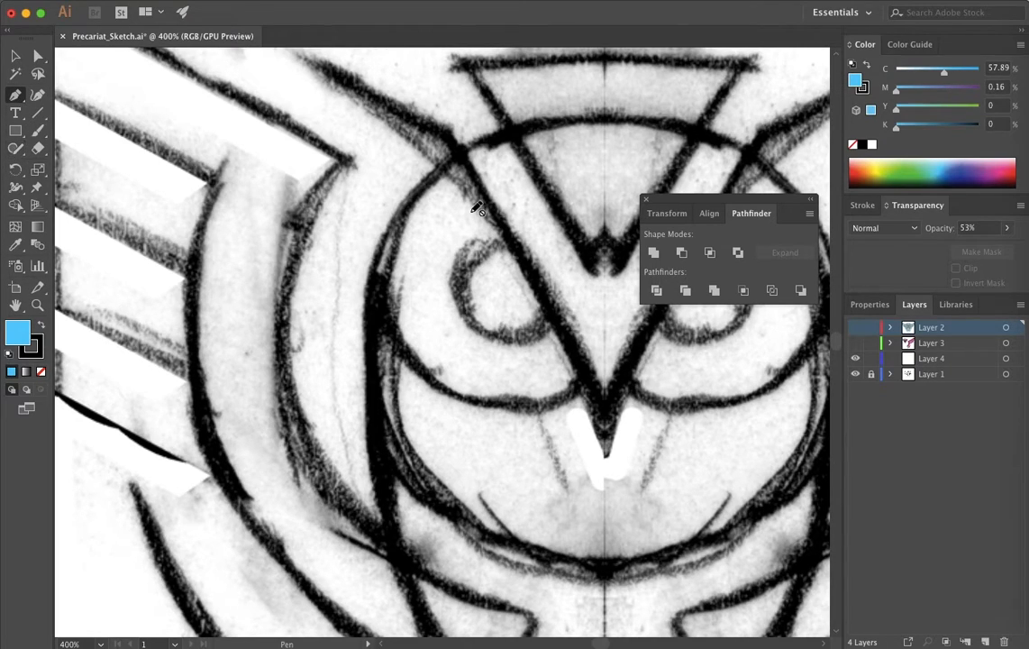
left_click(934, 357)
left_click(505, 244)
left_click(486, 250)
left_click(474, 262)
mouse_move(463, 272)
left_mouse_down()
mouse_move(466, 303)
mouse_move(495, 349)
mouse_move(501, 334)
mouse_move(531, 338)
mouse_move(550, 319)
left_mouse_up()
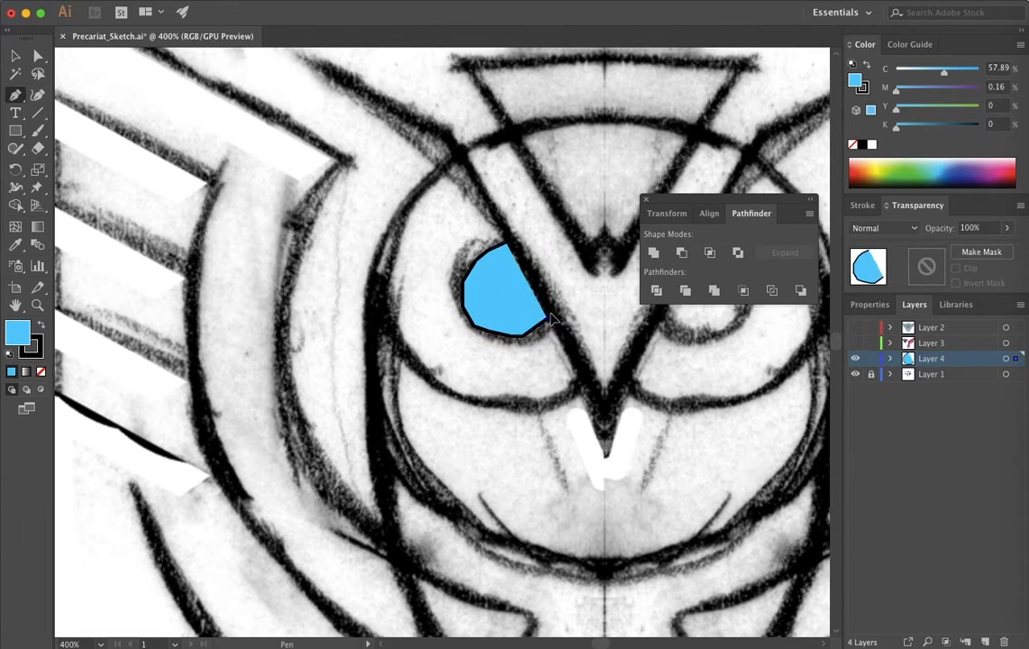
left_click(506, 244)
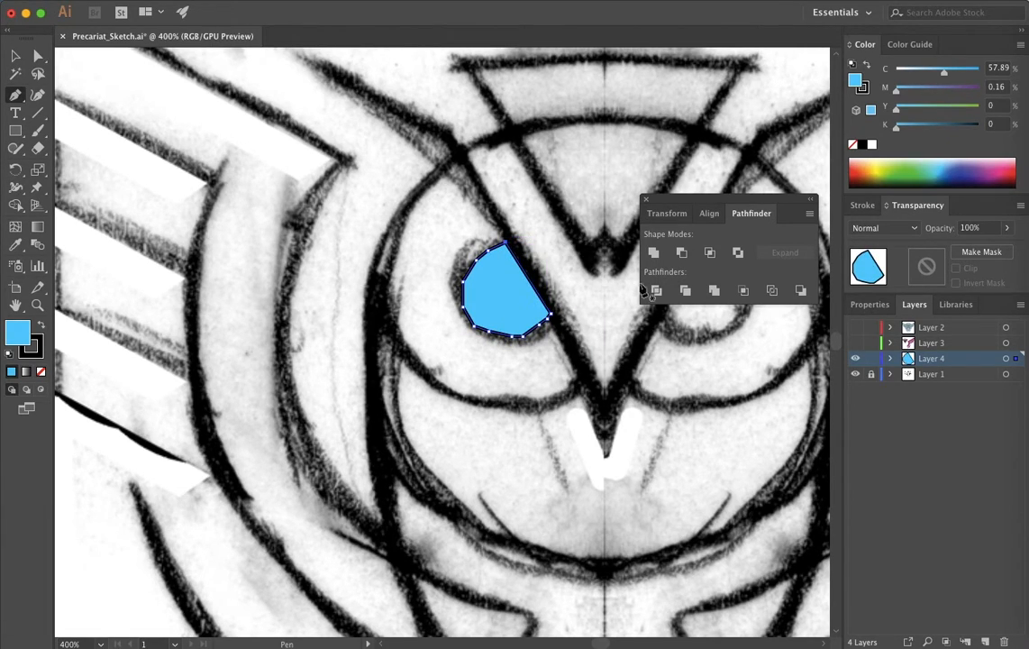
Trace the owl's right eye as a closed blue shape along the sketch, with its lower inner corner against the beak line.
left_click_drag(716, 200, 508, 93)
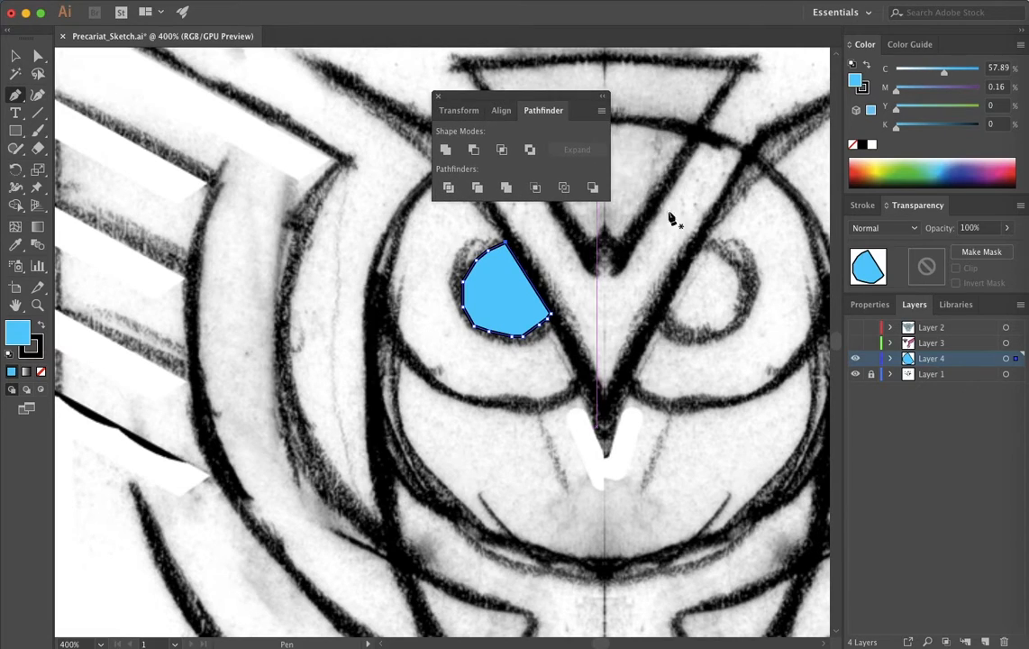
left_click(665, 322)
left_click_drag(699, 337, 755, 290)
left_click(755, 289)
left_click(747, 270)
left_click(742, 253)
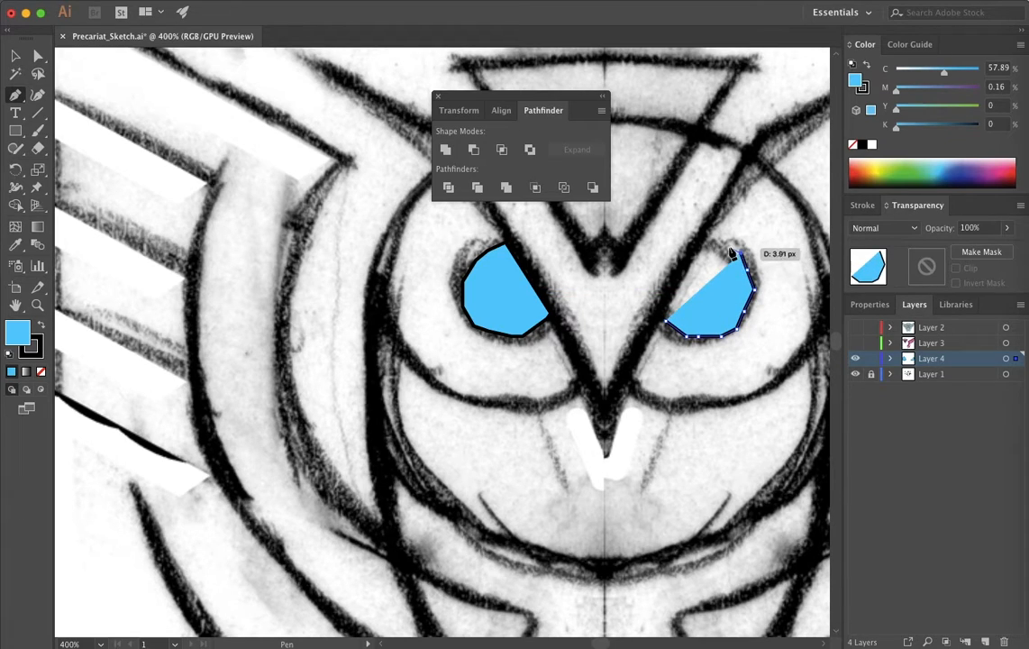
left_click(723, 241)
left_click(694, 242)
left_click(665, 322)
left_click(658, 317, "super")
left_click(660, 315, "super")
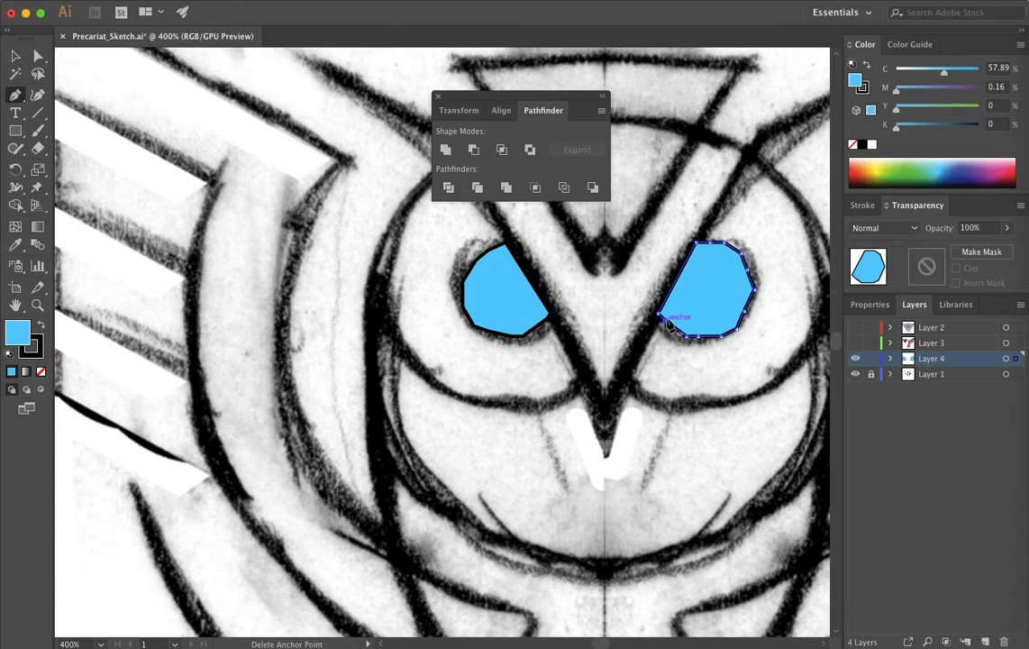
Trace the V-shaped brow and beak between the eyes as one closed shape with a small notch at its inner centre.
scroll(586, 329, "up", 5)
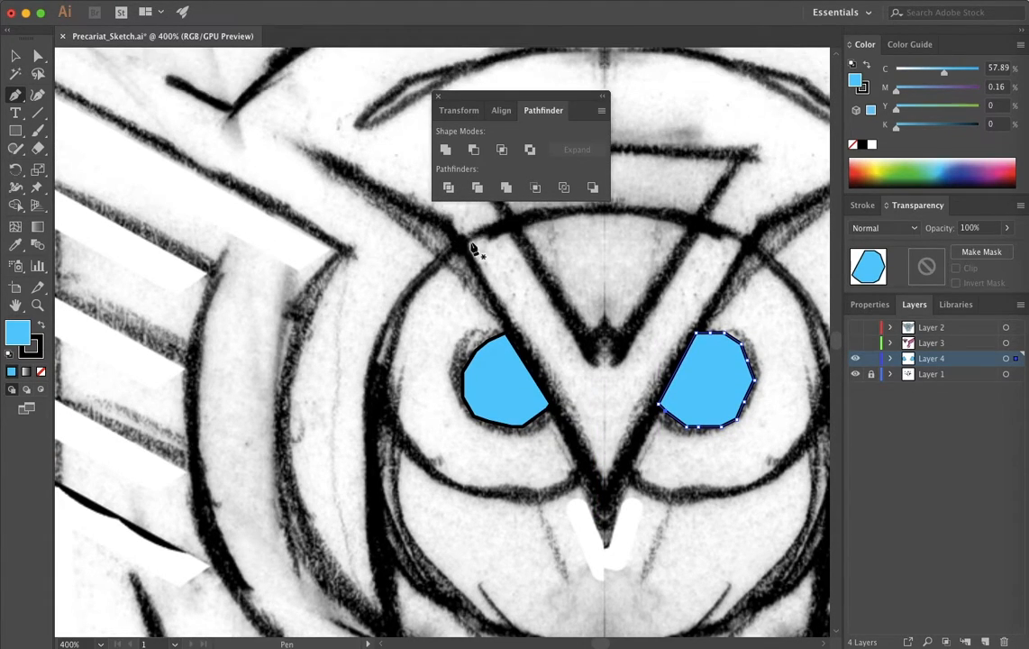
left_click(458, 241)
left_click(506, 221)
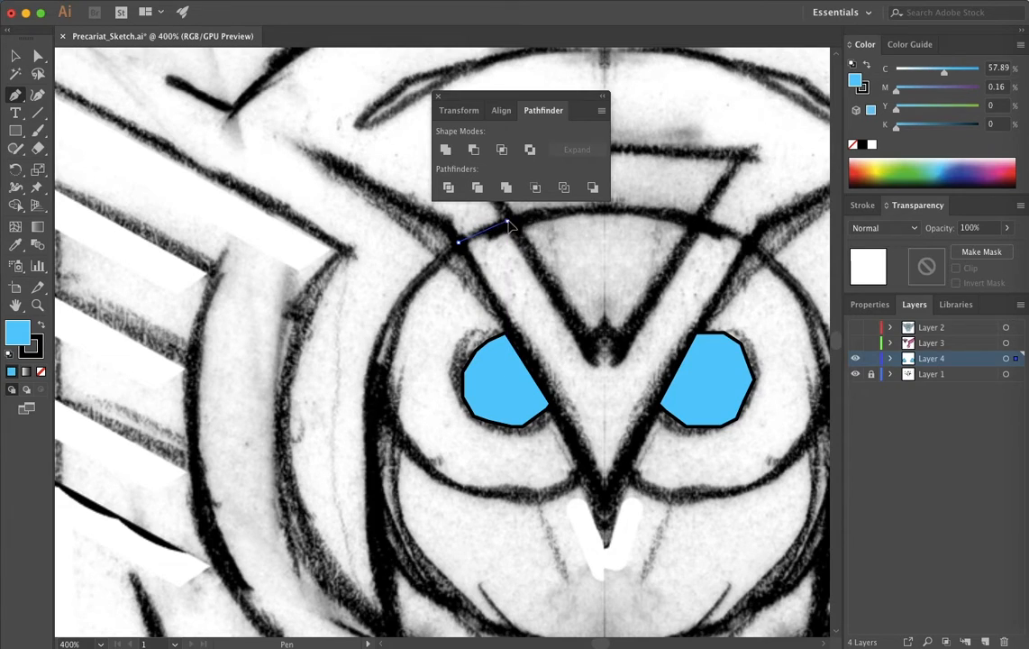
left_click(587, 348)
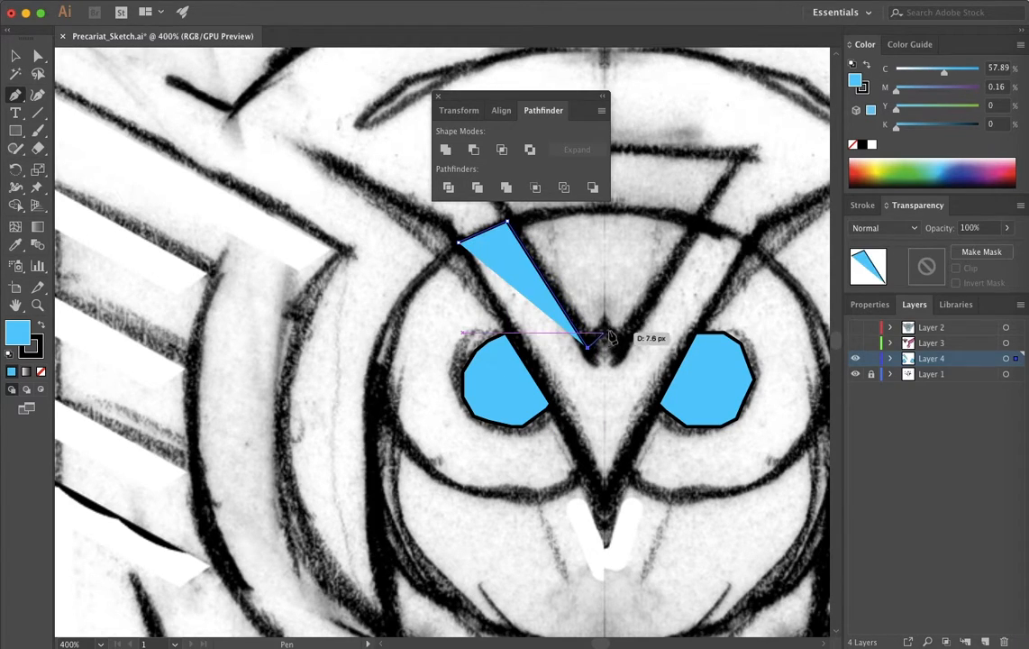
left_click(610, 330)
left_click(619, 347)
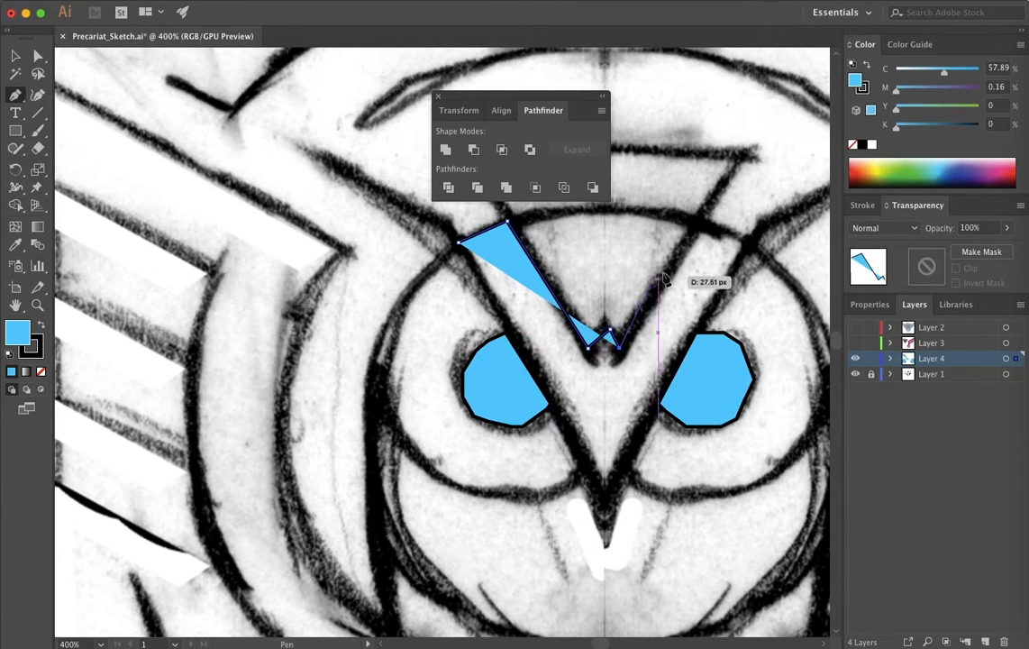
left_click(696, 221)
left_click(748, 242)
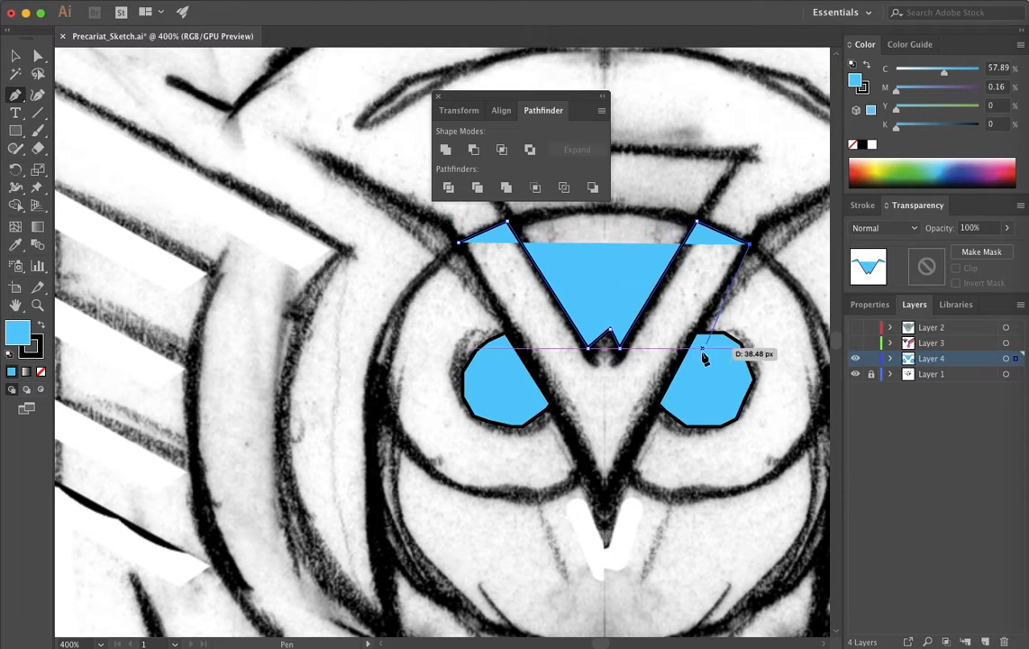
left_click(696, 333)
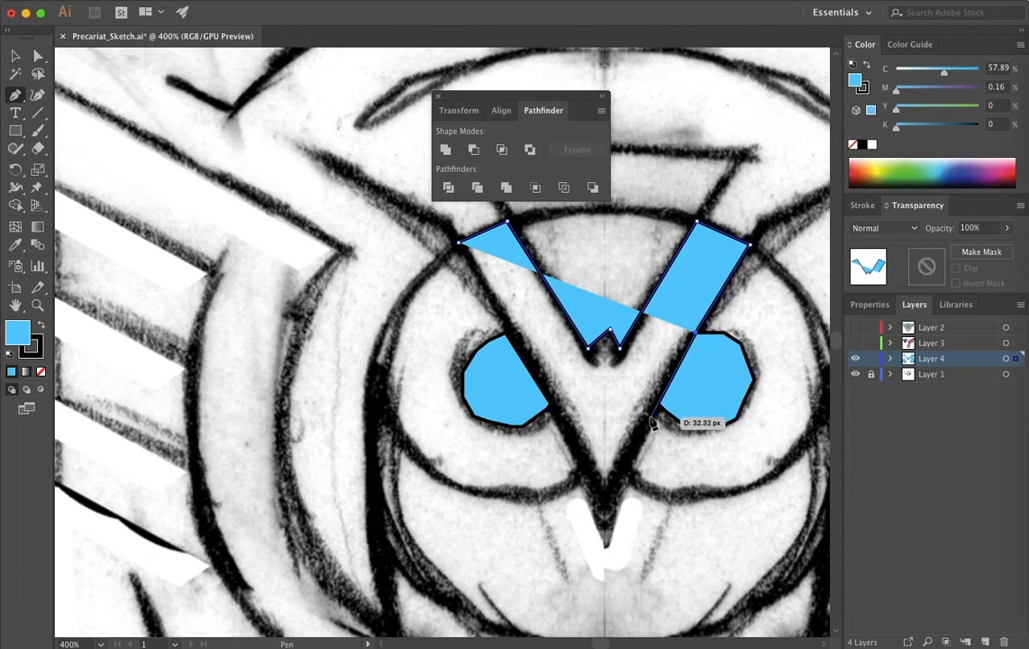
left_click(651, 424)
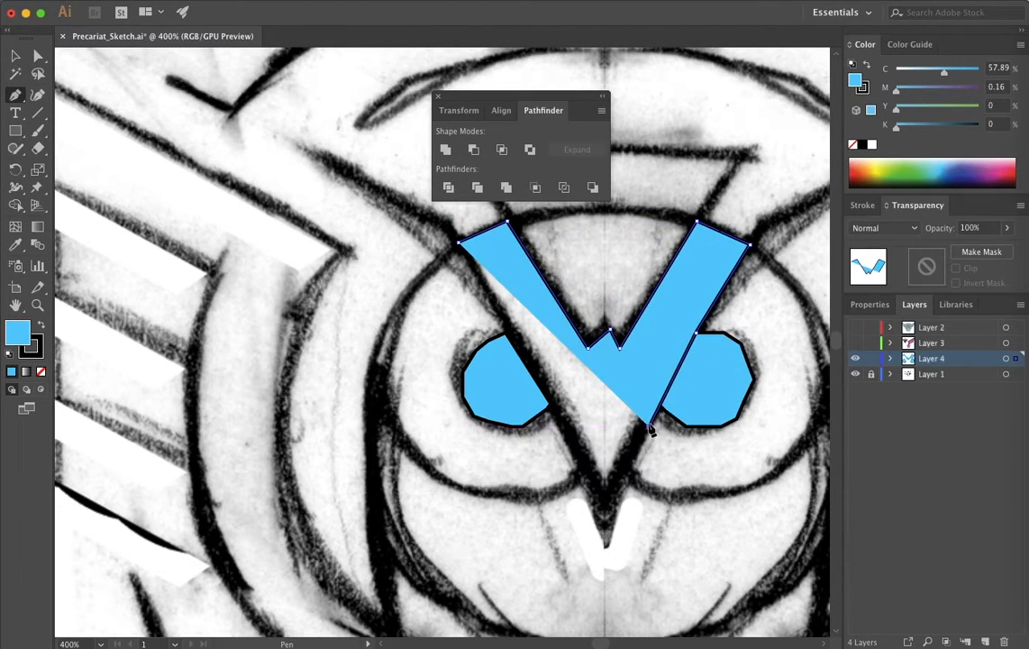
left_click(605, 519)
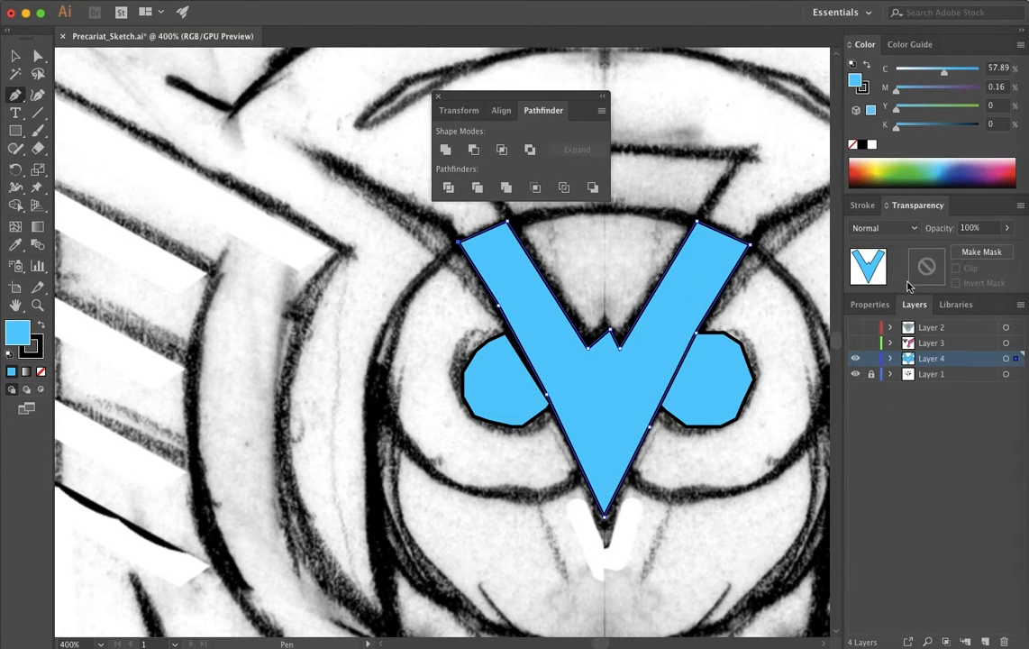
Set the V-shaped brow and beak's fill to dark red-brown with C 0, M 65.49, Y 53.33 and K 86.
left_click(870, 305)
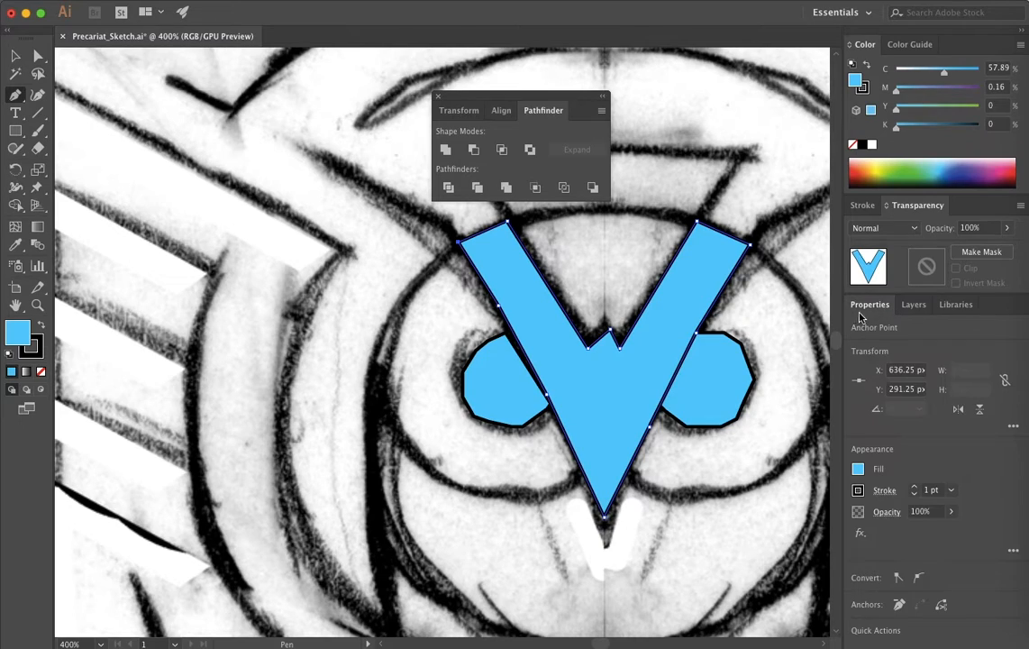
left_click(858, 469)
left_click(711, 423)
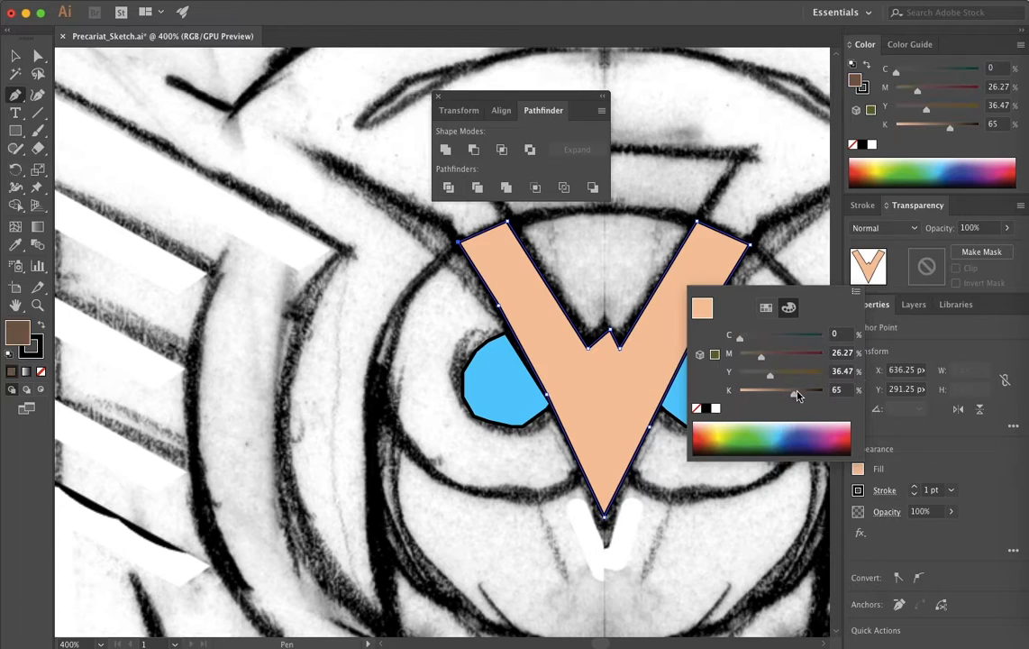
left_click(807, 389)
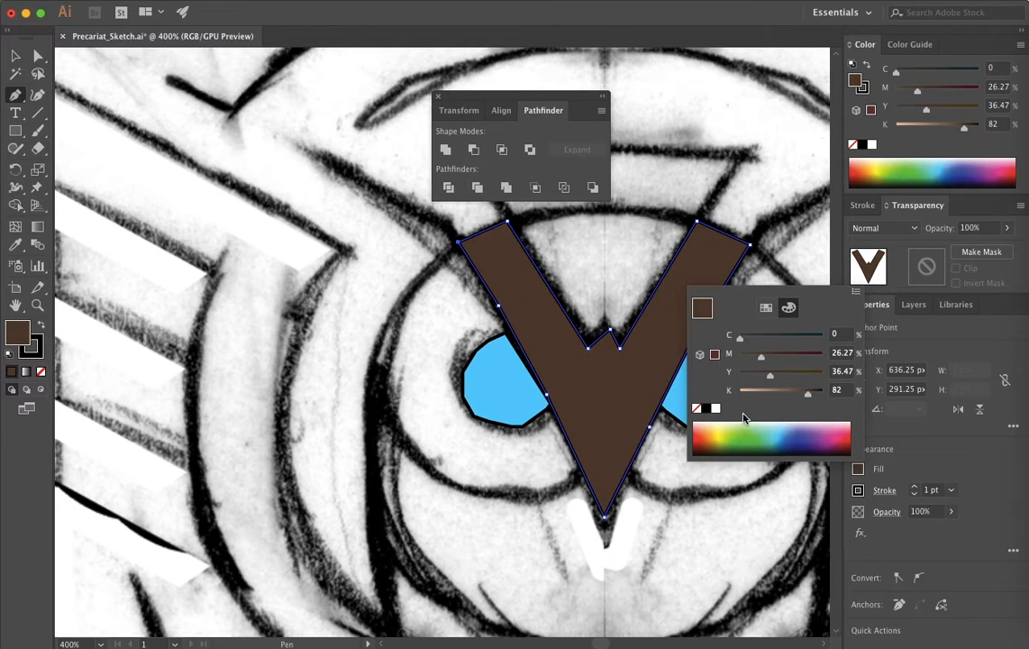
left_click_drag(707, 425, 716, 426)
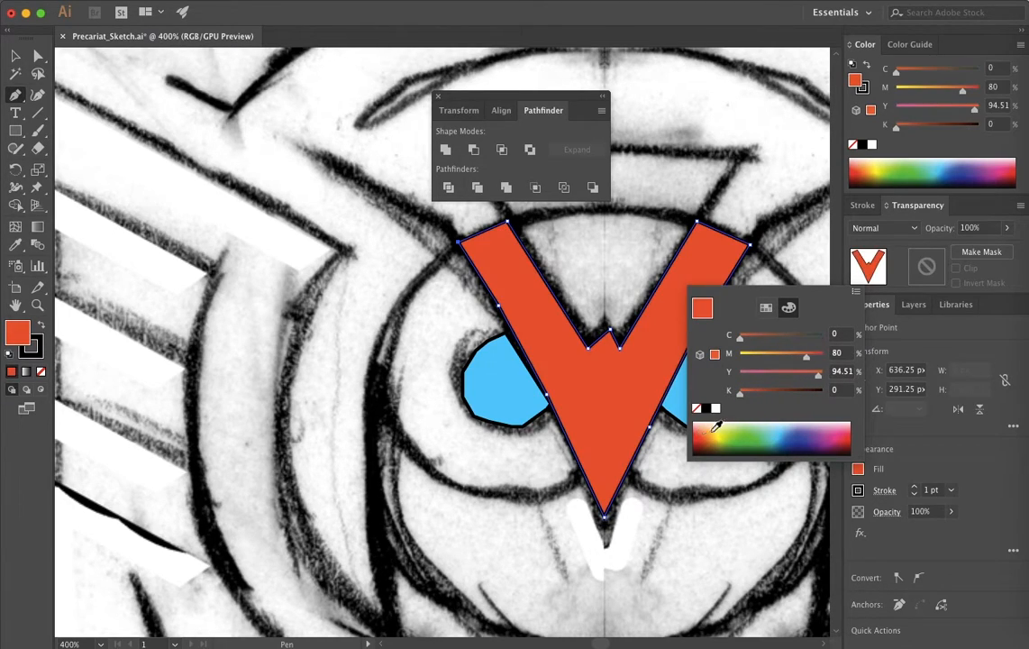
left_click(806, 389)
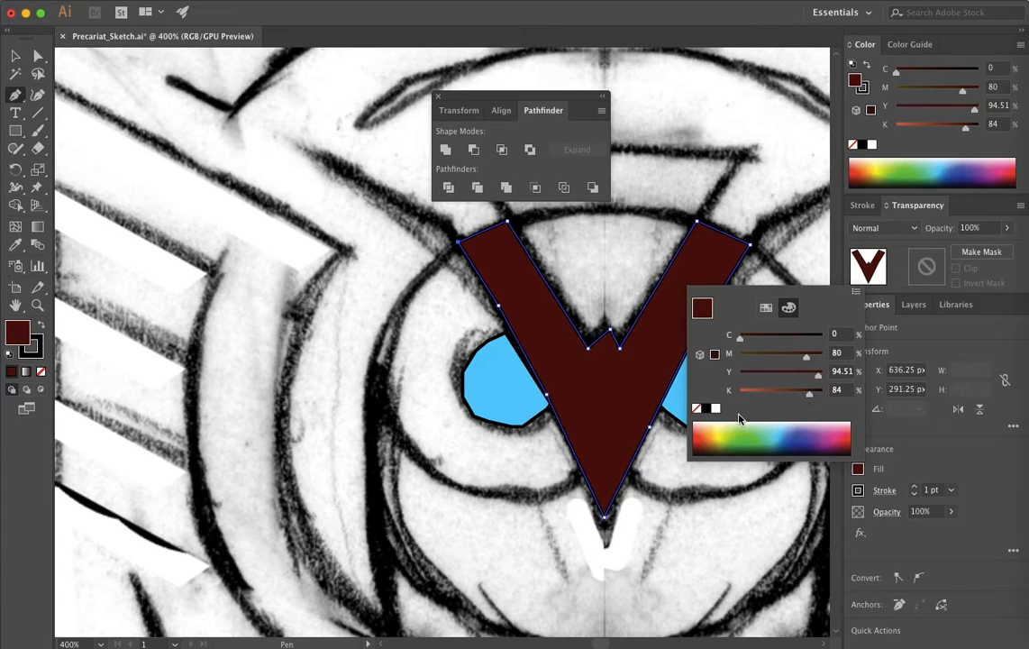
left_click(701, 425)
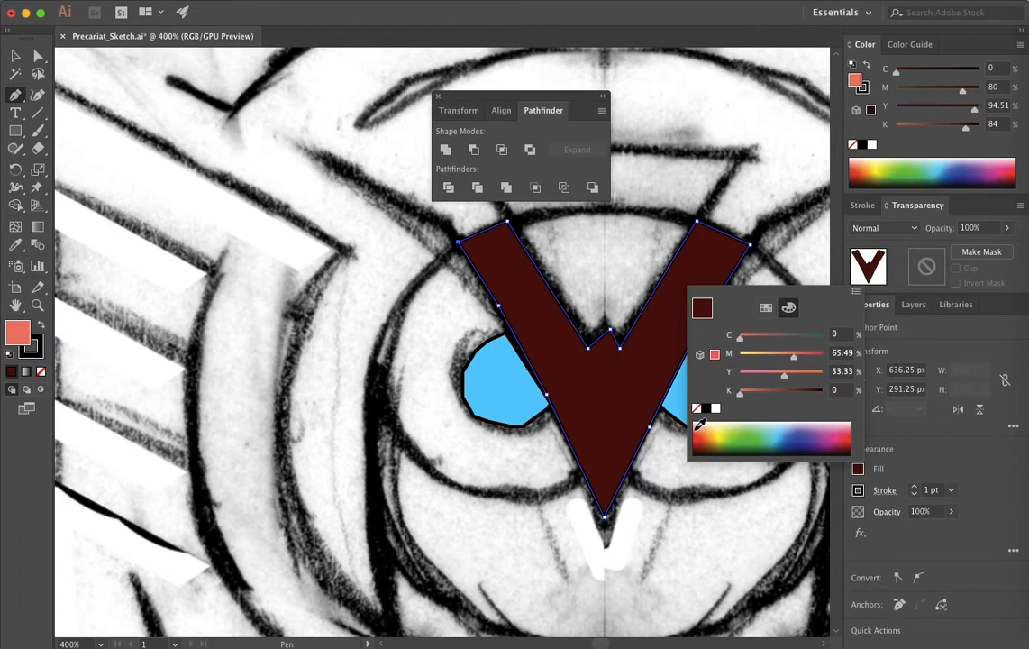
left_click_drag(801, 388, 813, 396)
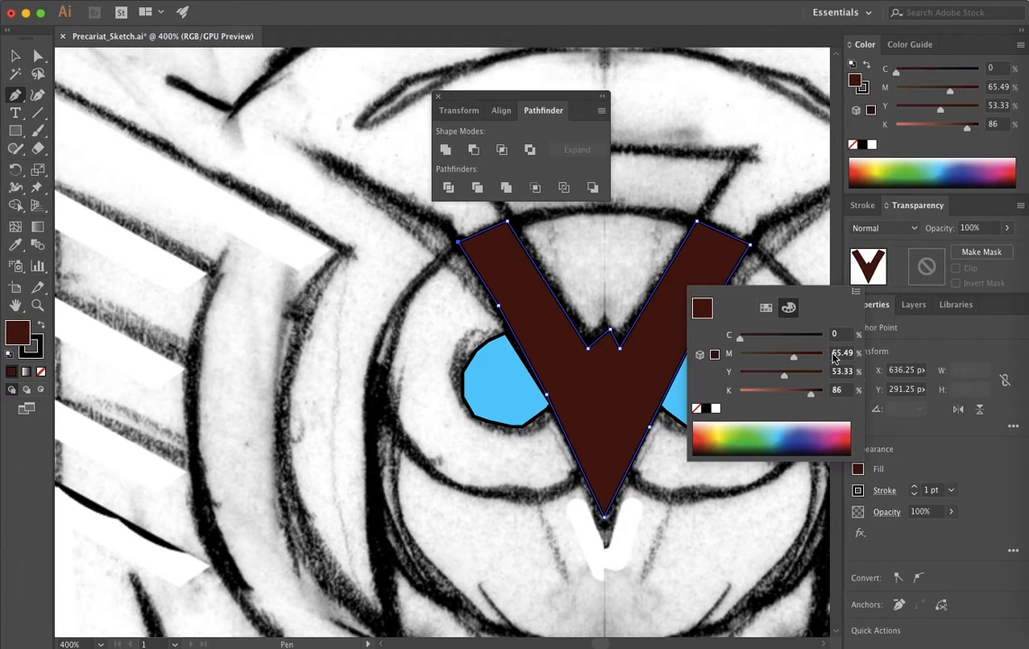
left_click(913, 304)
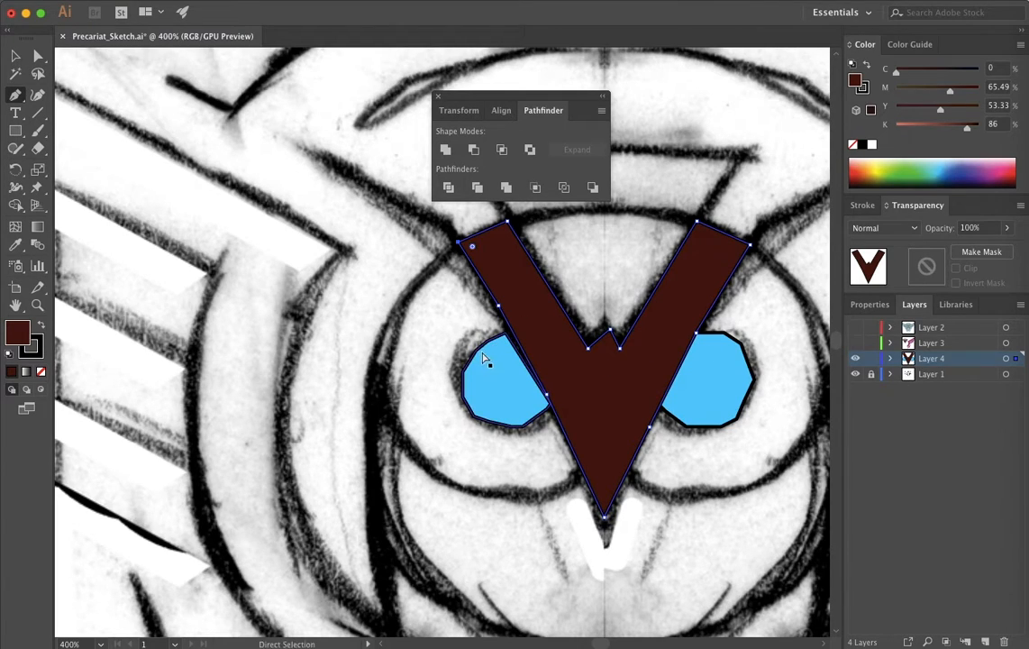
Set the left eye's fill to yellow-green with C 15.69, M 0, Y 94.9 and K 0.
left_click(539, 392, "super")
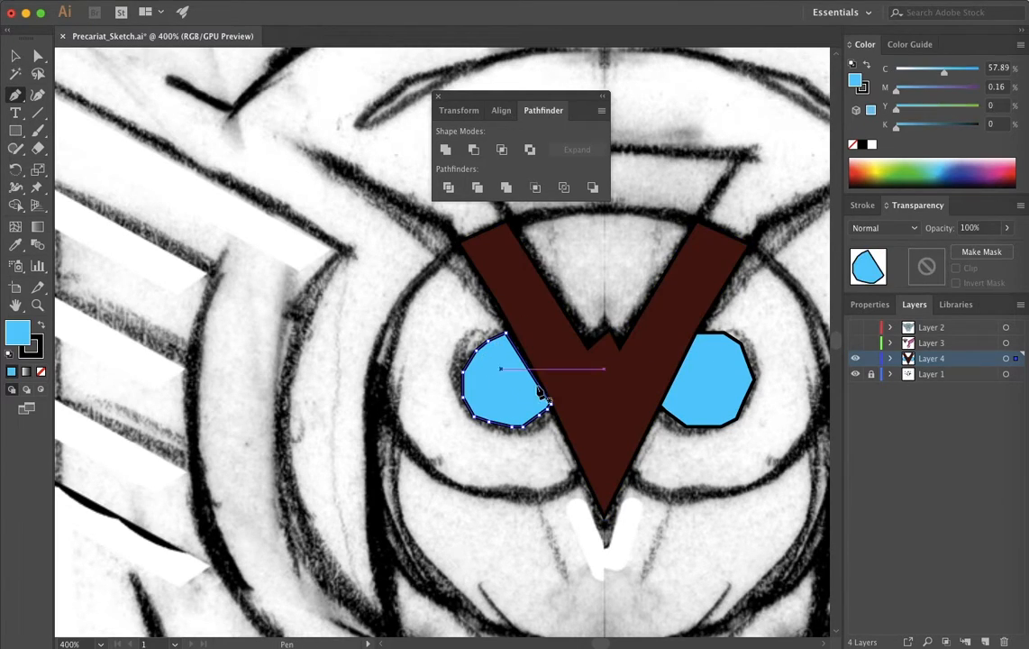
left_click(870, 305)
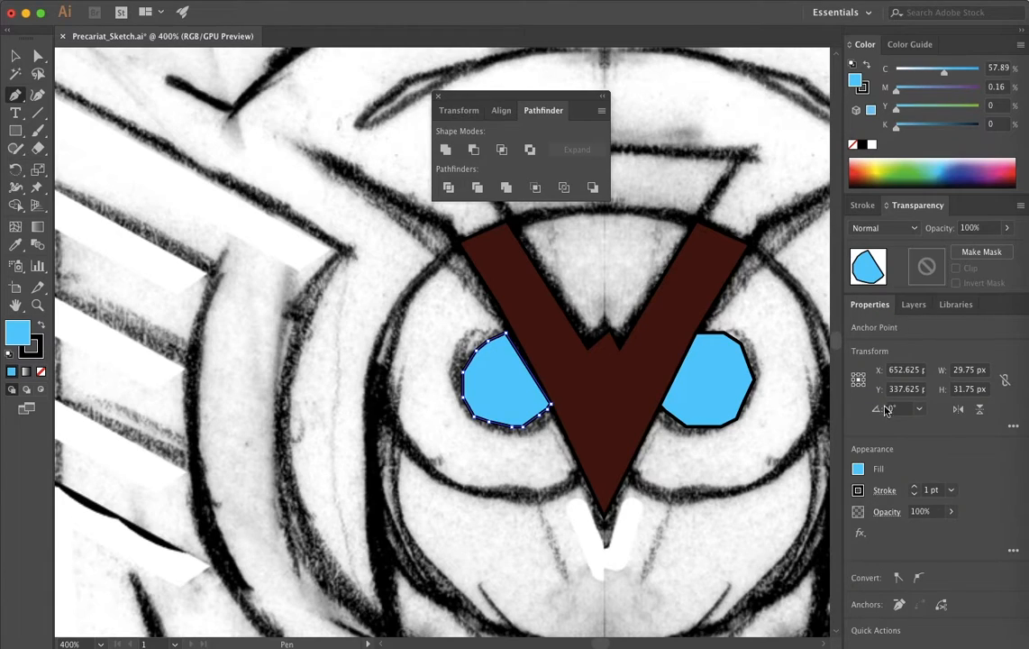
left_click(857, 468)
left_click(727, 427)
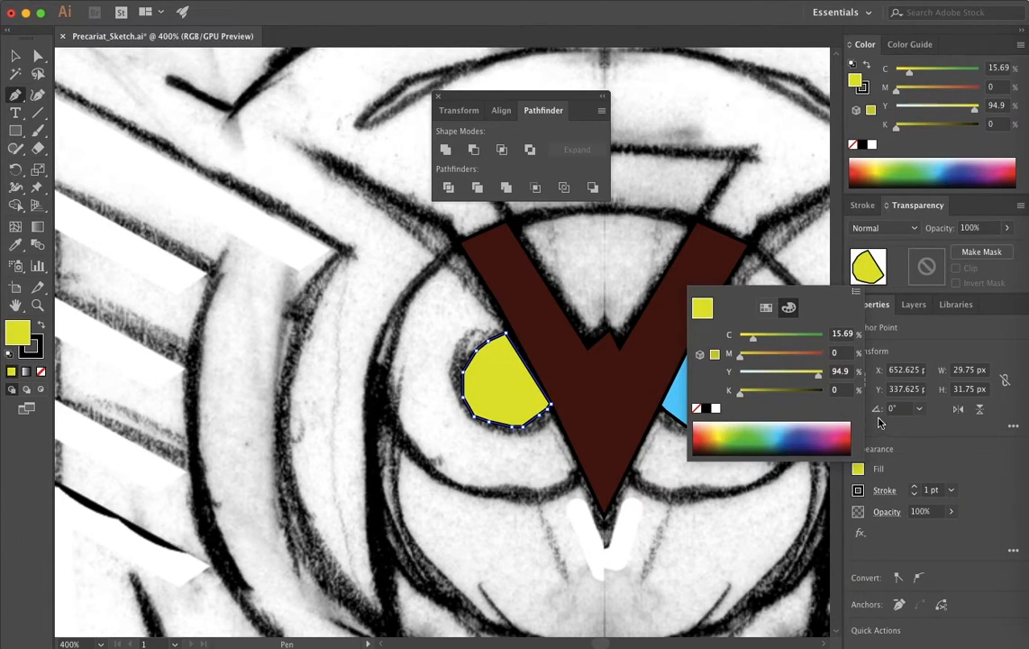
Set the right eye's fill to yellow with C 3.14, M 0, Y 84.31 and K 0.
left_click(730, 375, "super")
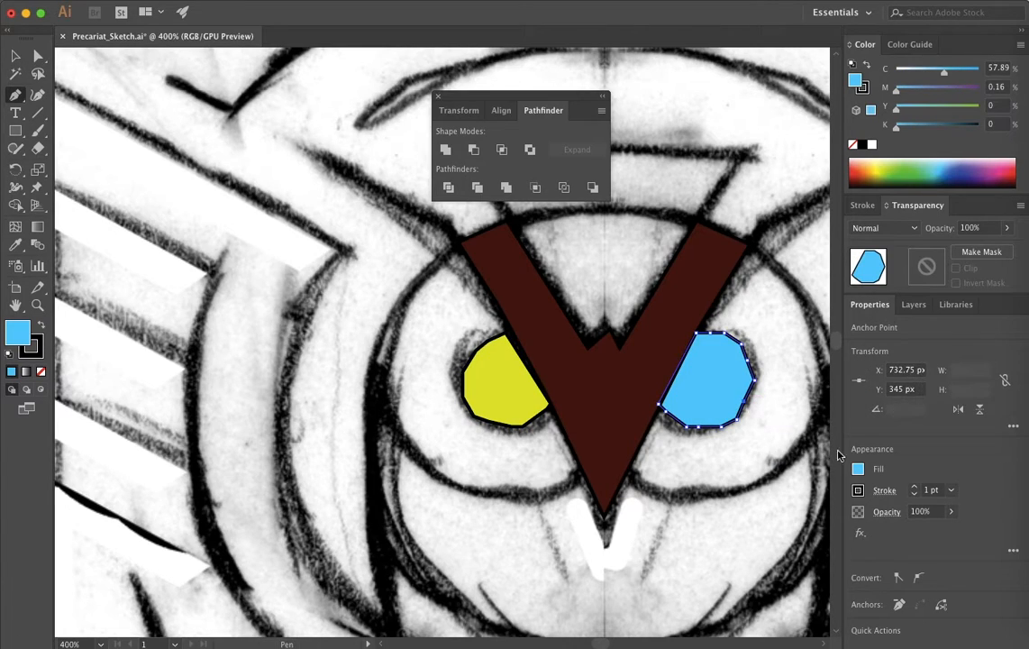
left_click(857, 469)
left_click(719, 424)
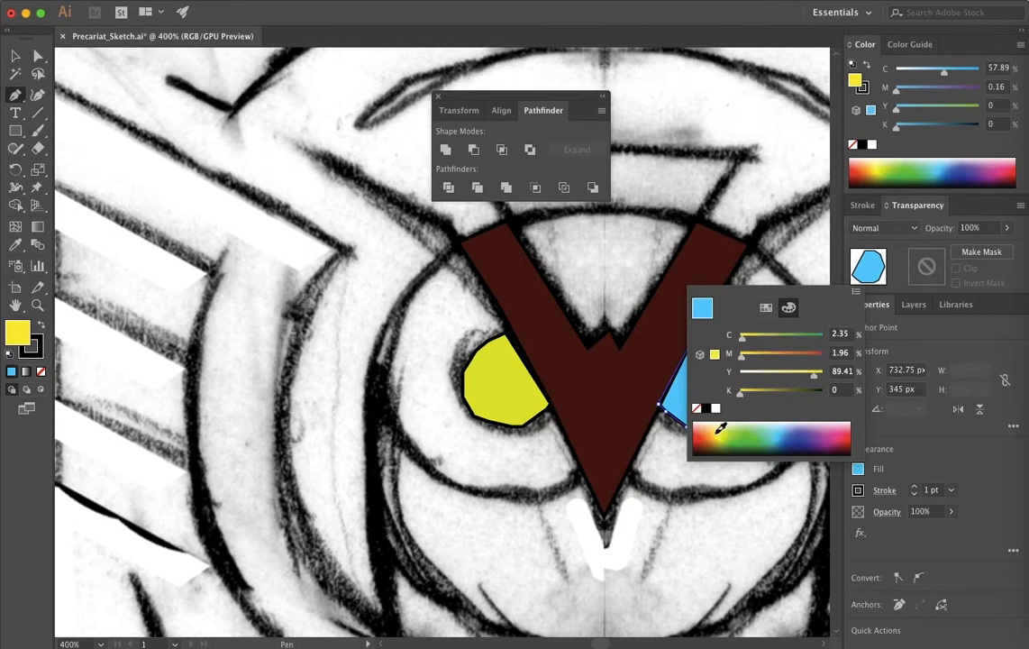
left_click(926, 441)
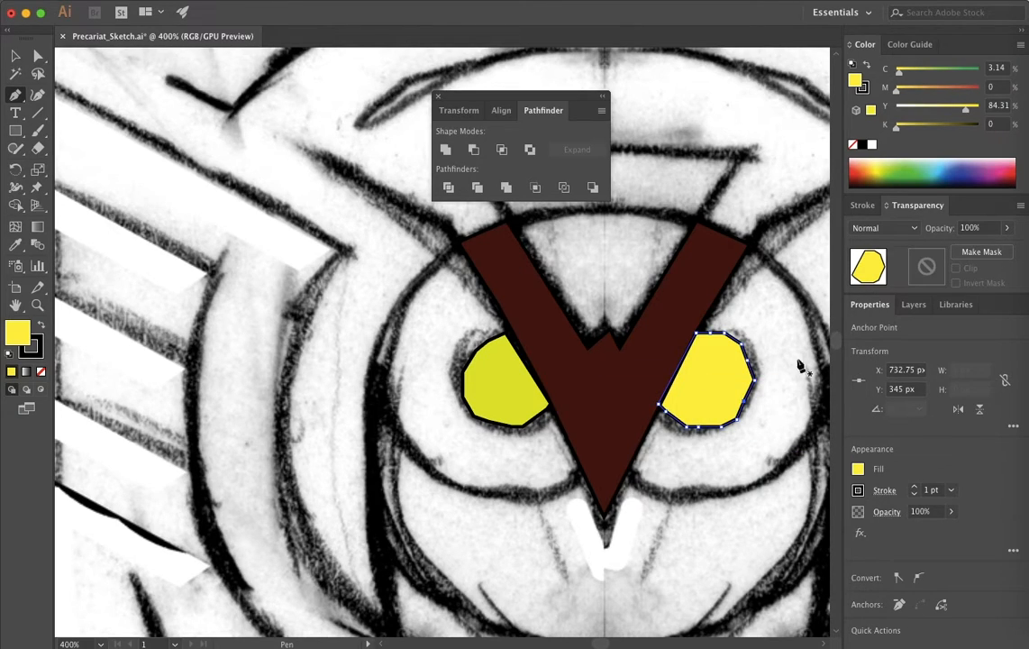
Show Layer 2 with the owl line work and make it the active layer.
left_click(913, 305)
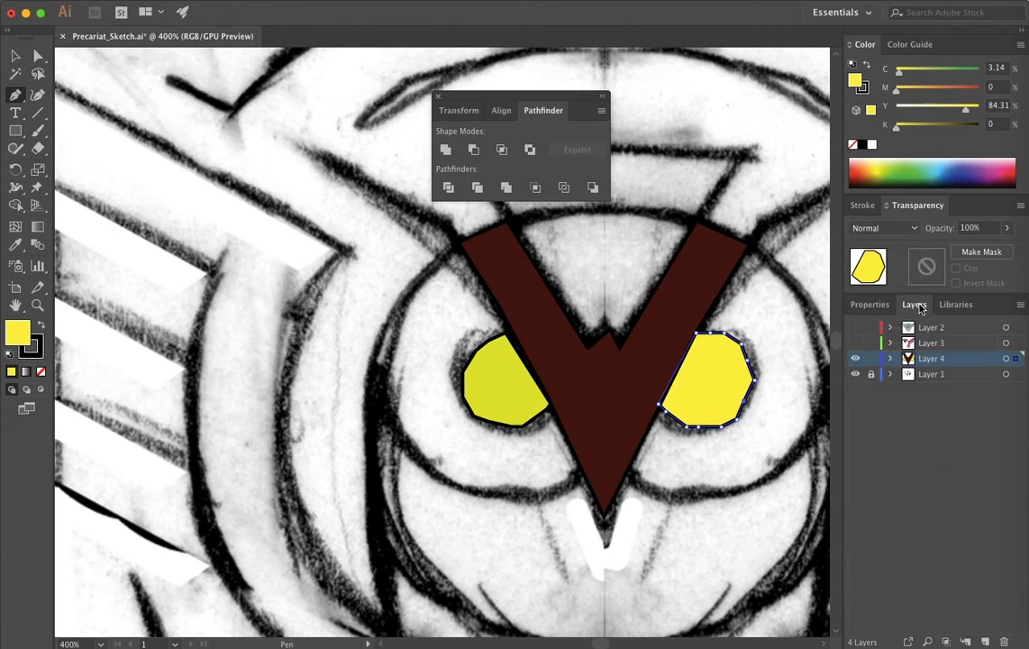
left_click(855, 328)
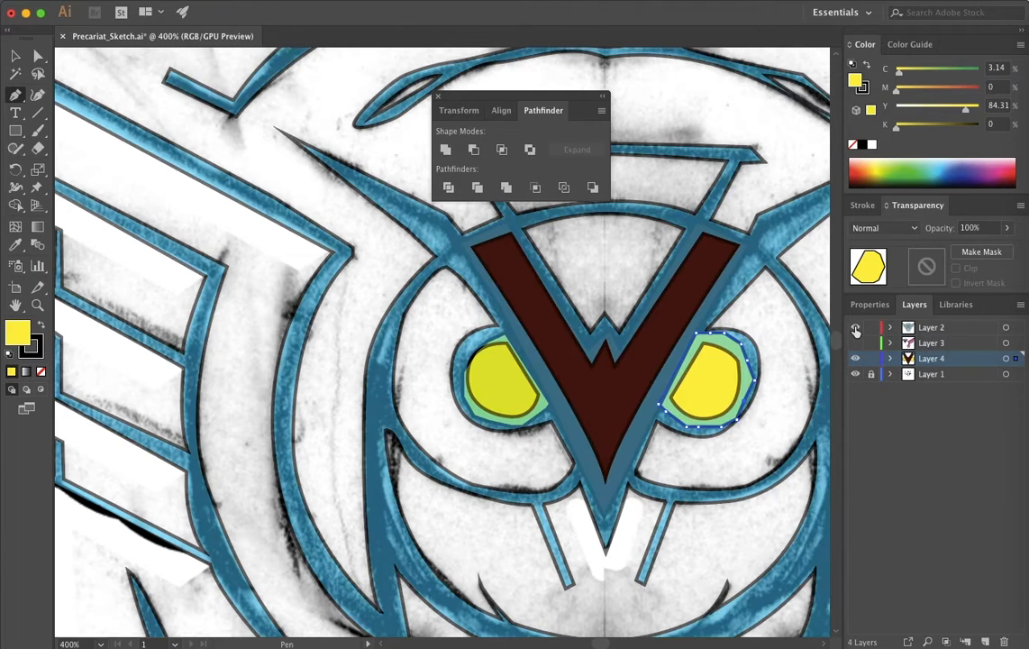
left_click(930, 330)
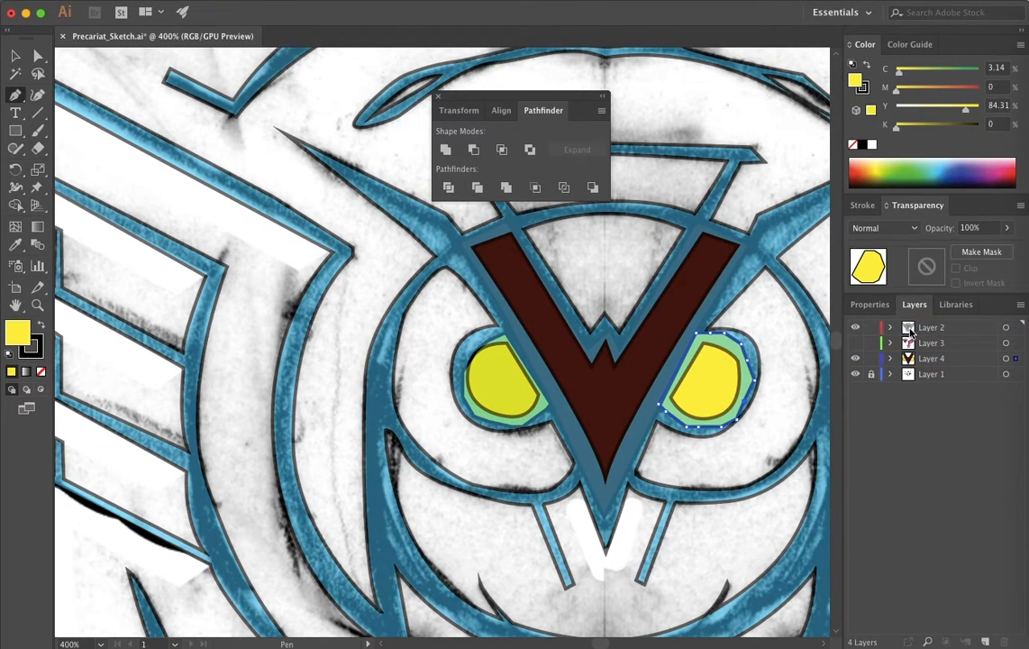
left_click(910, 331)
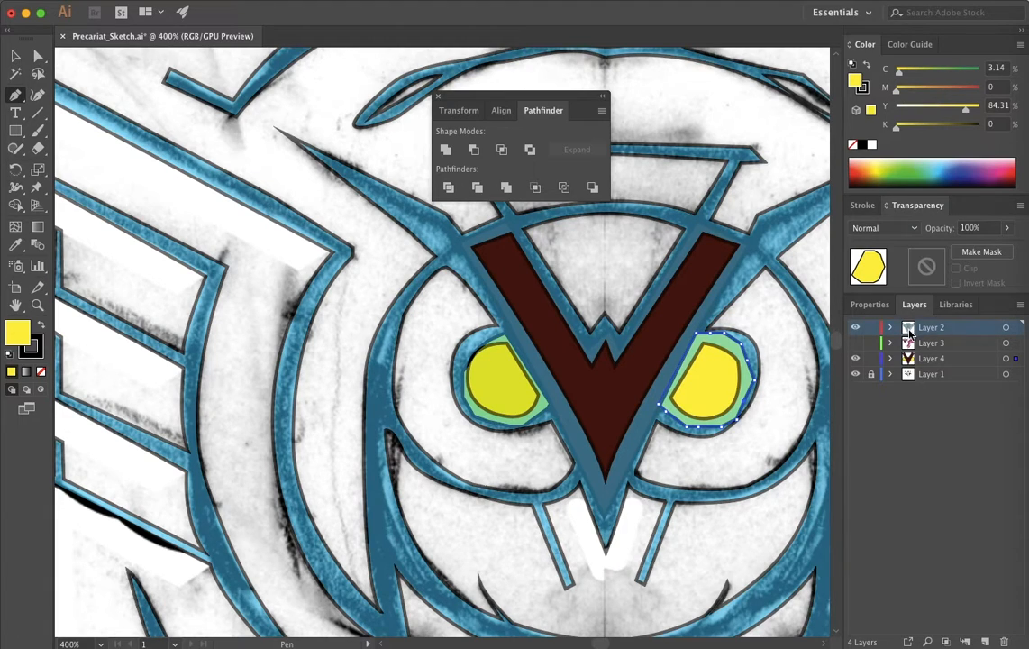
Fill all of Layer 2's line artwork with black (K 100) and set its opacity to 100%.
left_click(908, 334, "alt")
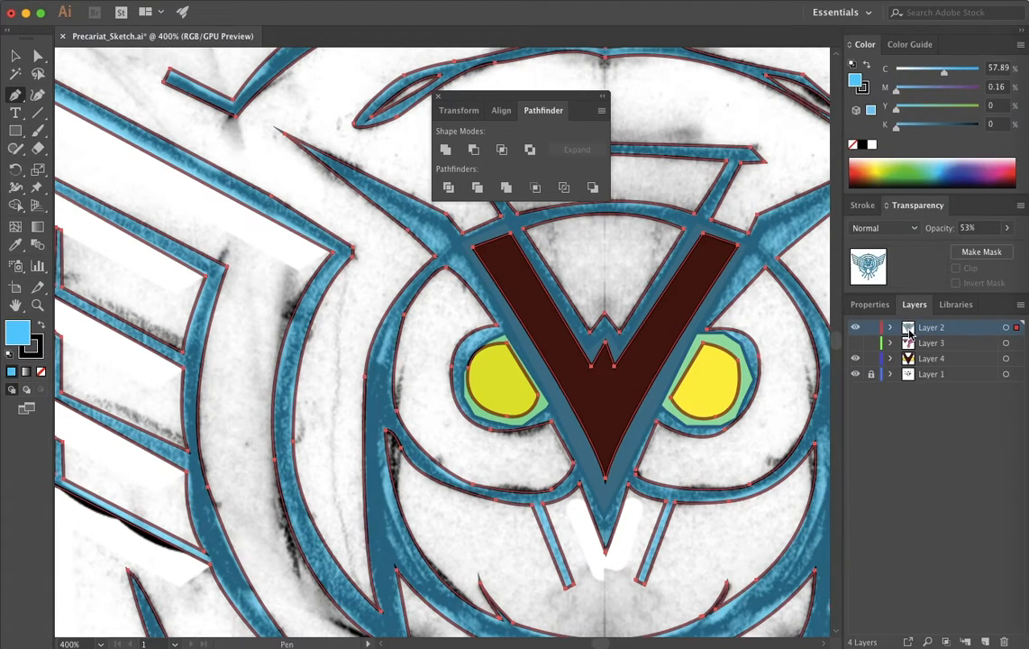
left_click(870, 304)
left_click(858, 470)
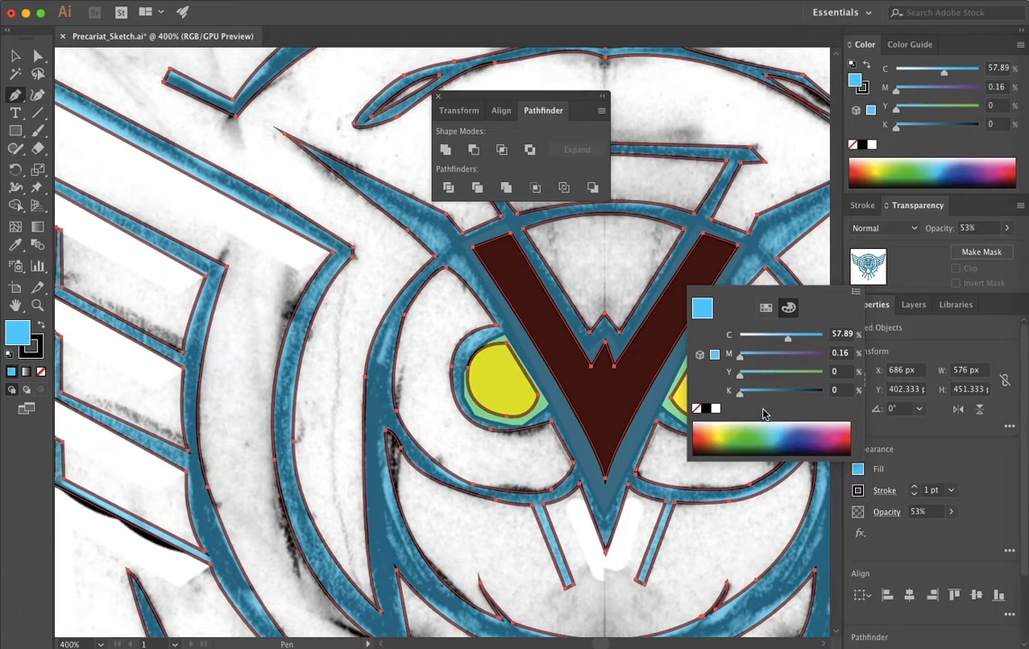
left_click(714, 410)
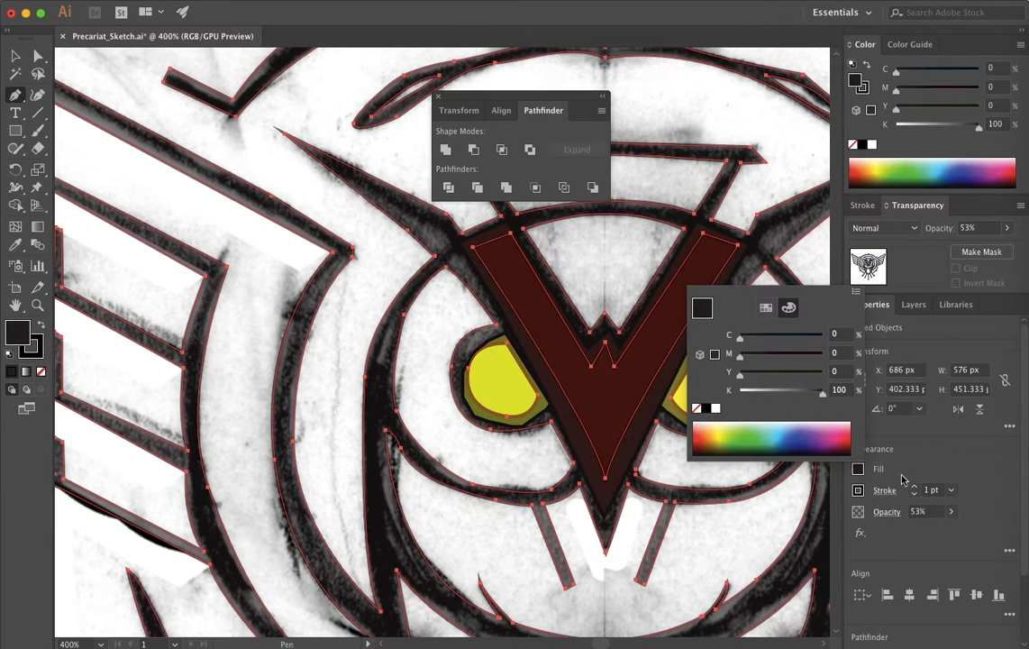
left_click(951, 511)
left_click_drag(922, 533, 998, 524)
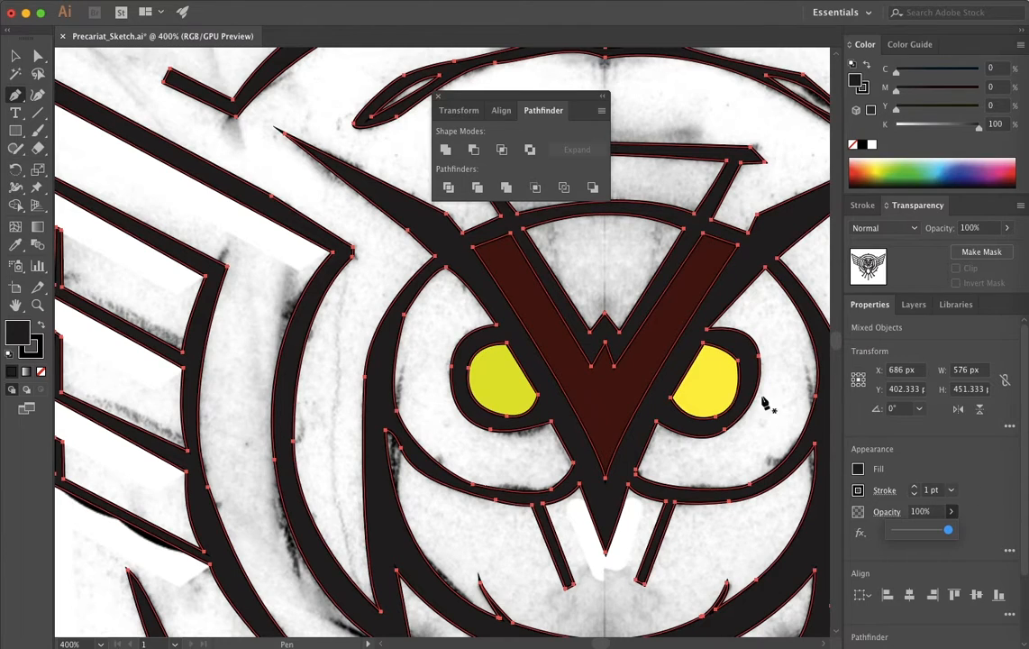
Move the left eye's yellow-green shape slightly up and left, keeping its edges under the black eye outline.
left_click(409, 345, "super")
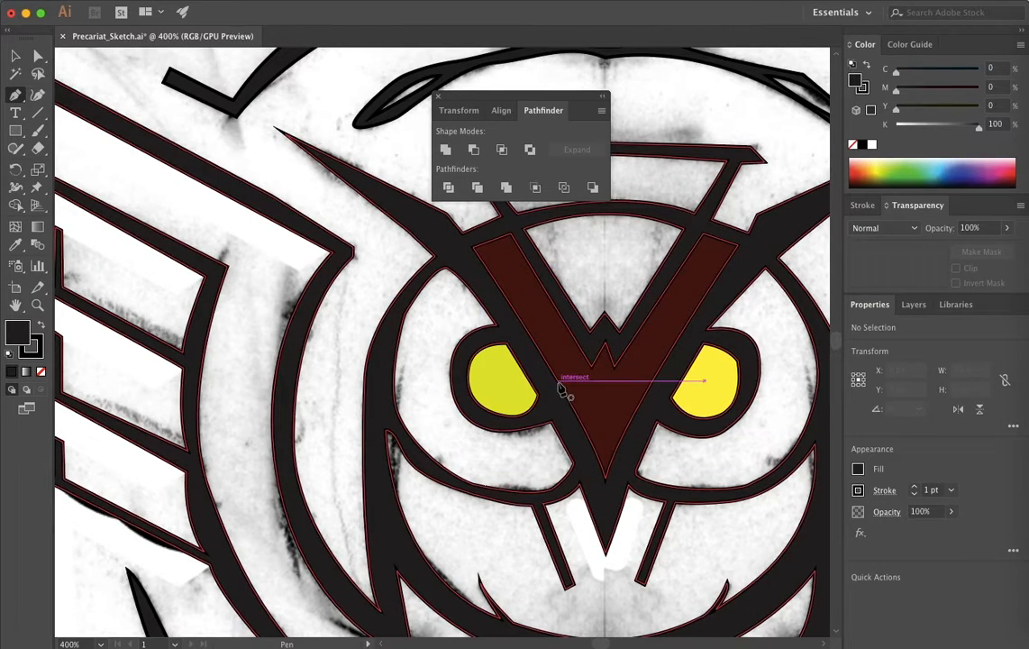
key("a")
left_click(507, 373)
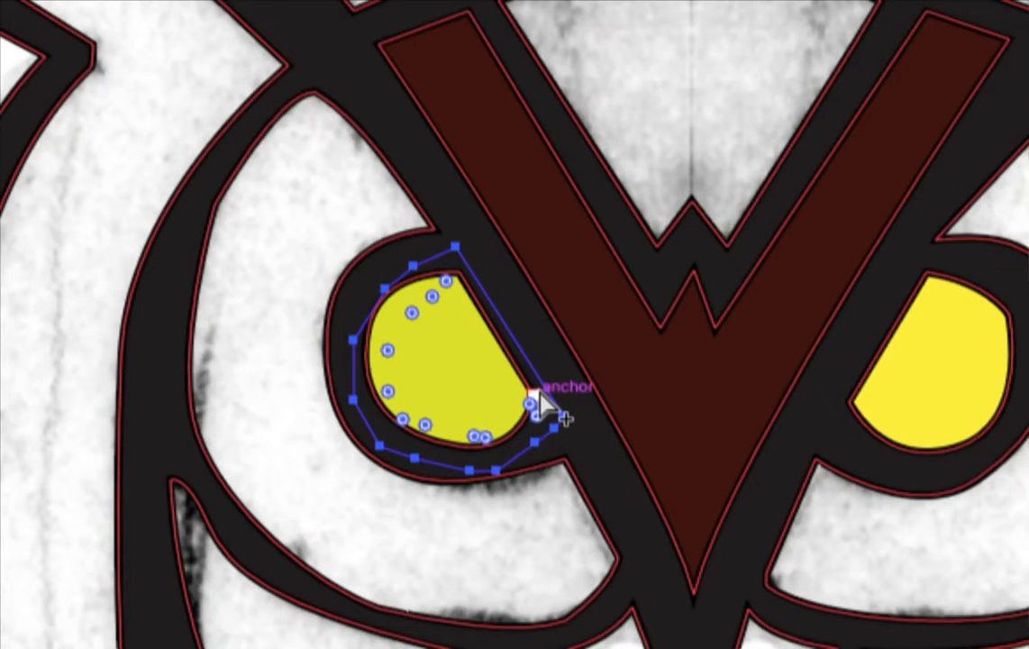
key("p")
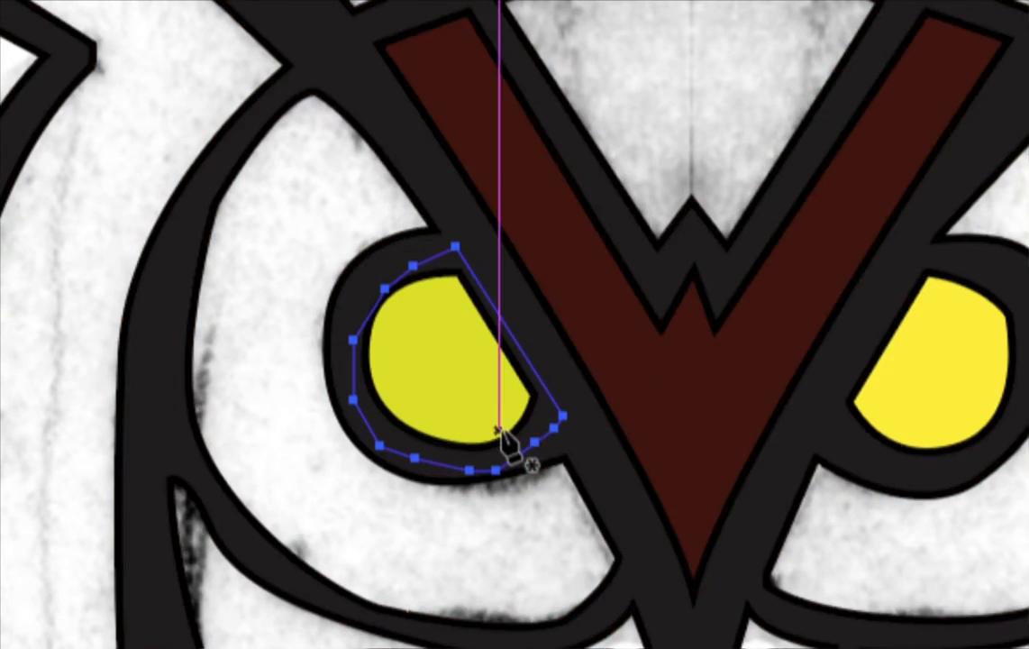
left_click(499, 477)
left_click_drag(501, 478, 516, 501)
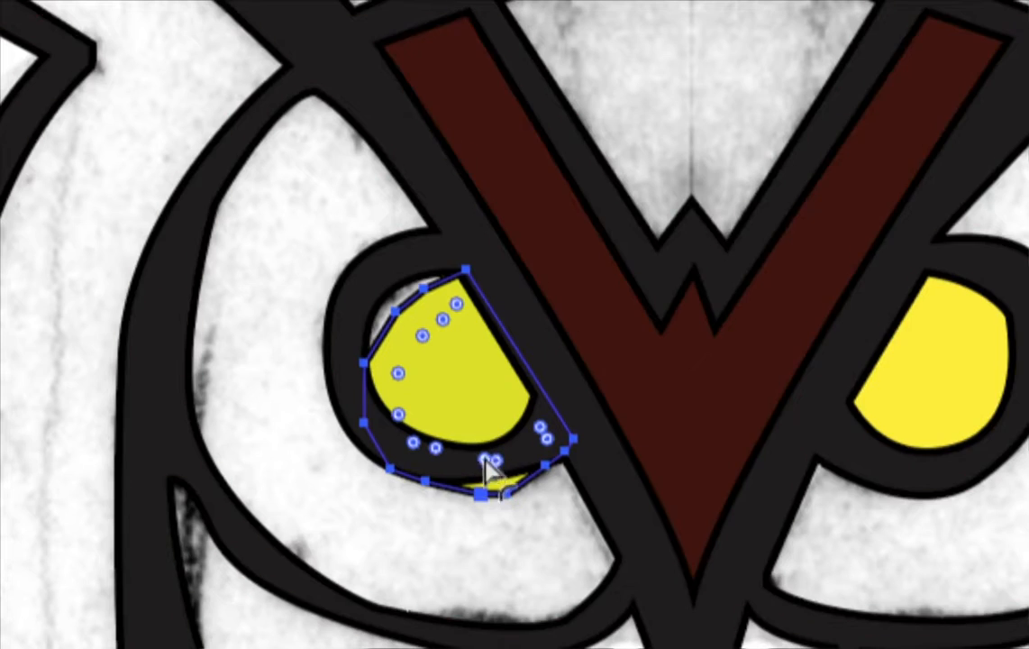
left_click_drag(495, 504, 485, 471)
key("p")
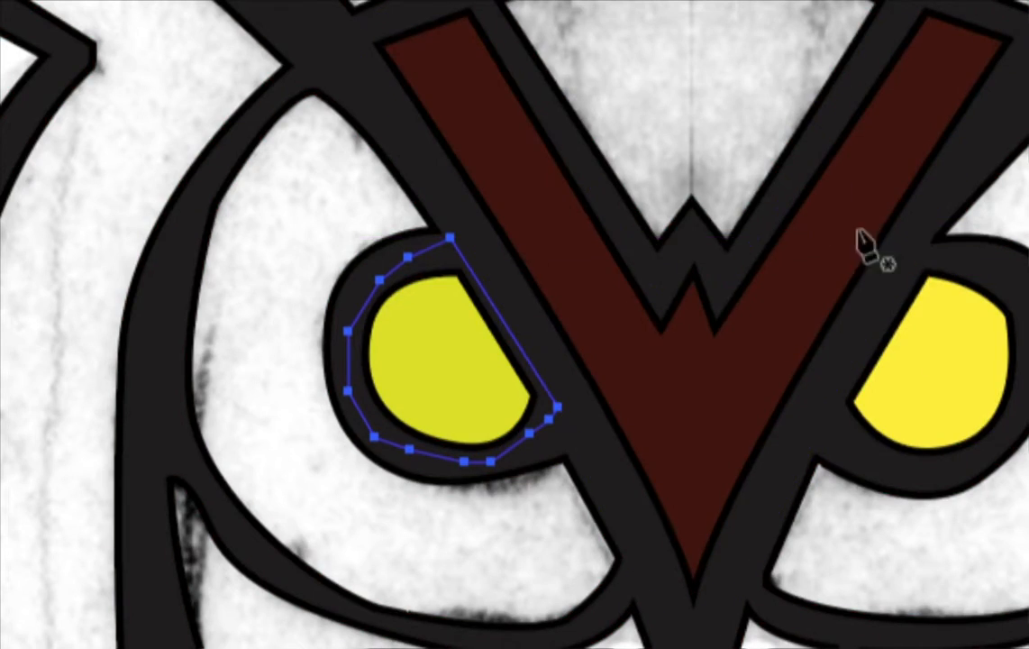
key("v")
scroll(726, 202, "down", 3)
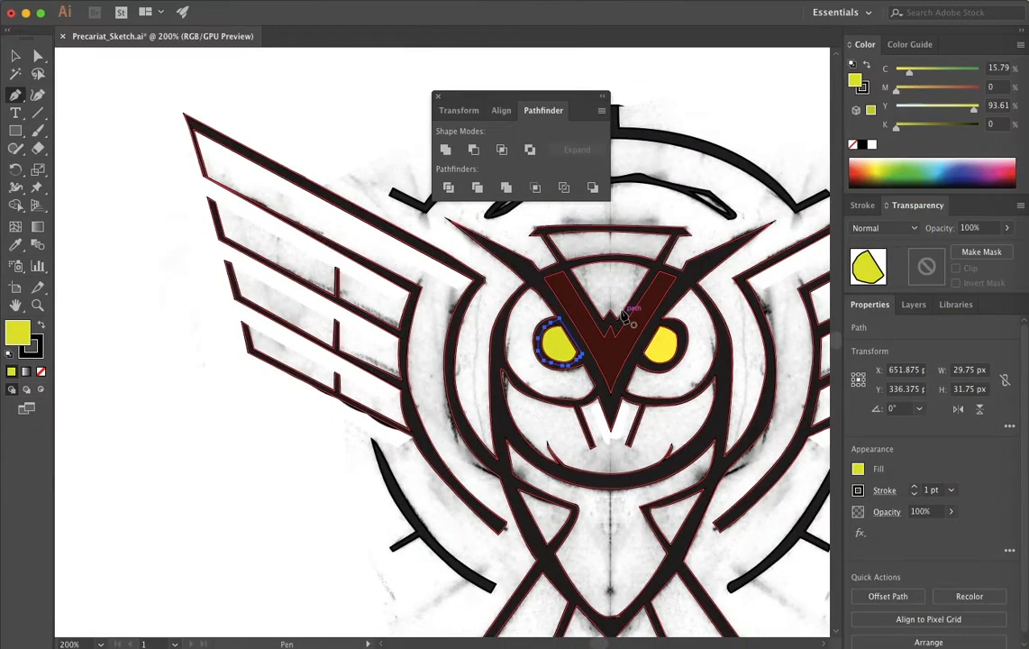
left_click(600, 328)
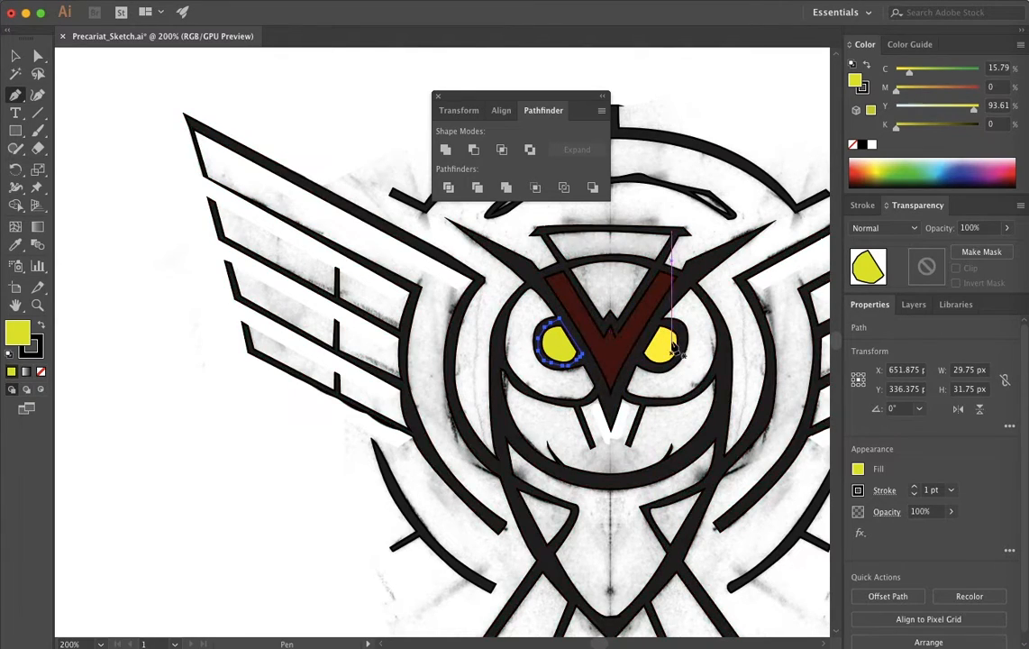